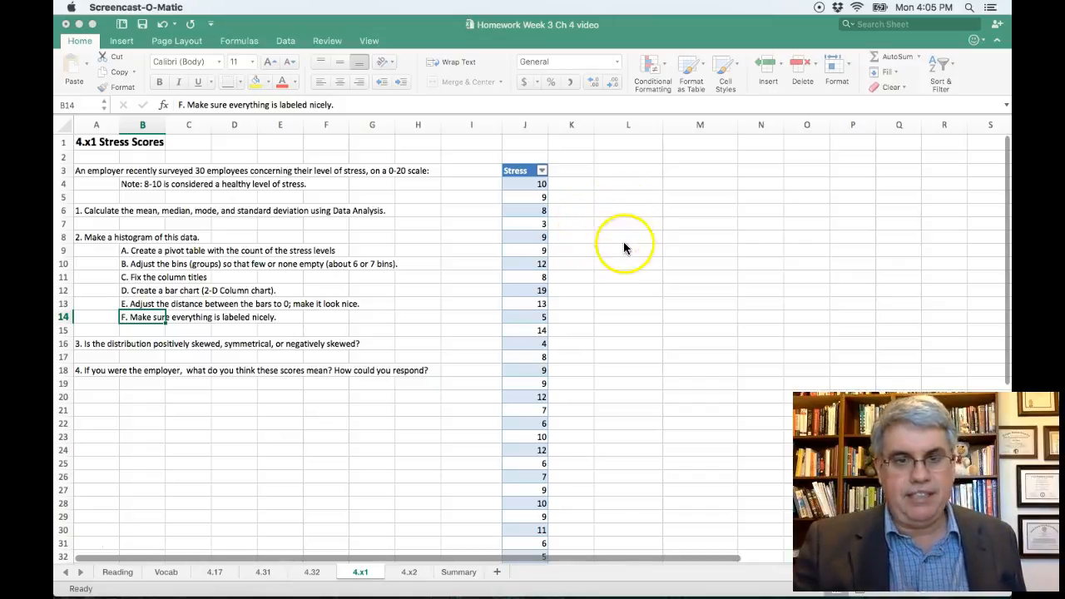
# Start a Descriptive Statistics analysis with the Stress column, header included, as input range $J$3:$J$33.
pyautogui.click(525, 186)
pyautogui.click(524, 185)
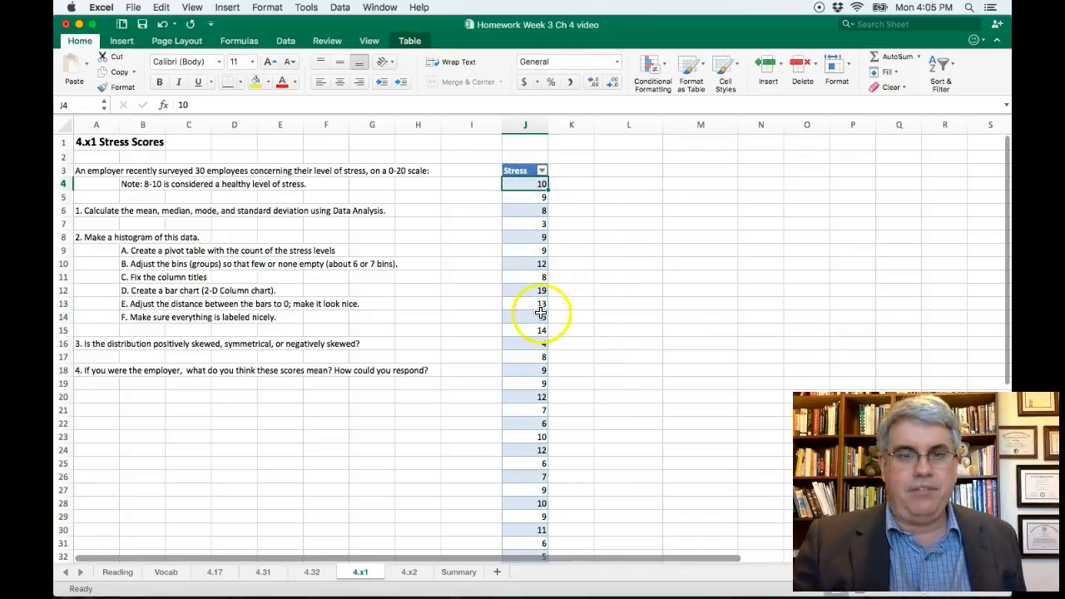
pyautogui.click(285, 42)
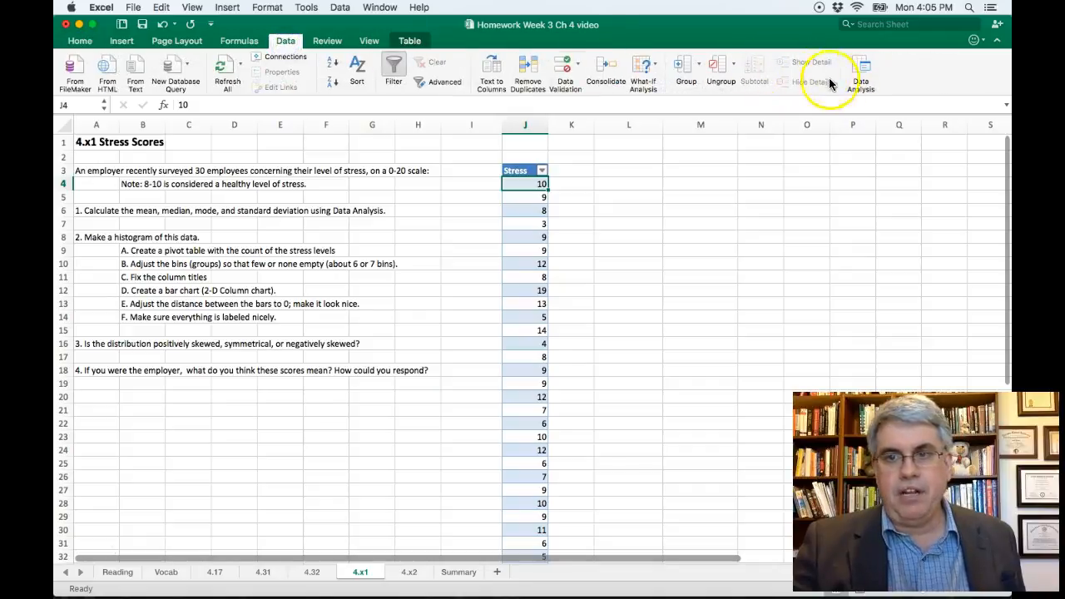
pyautogui.click(858, 92)
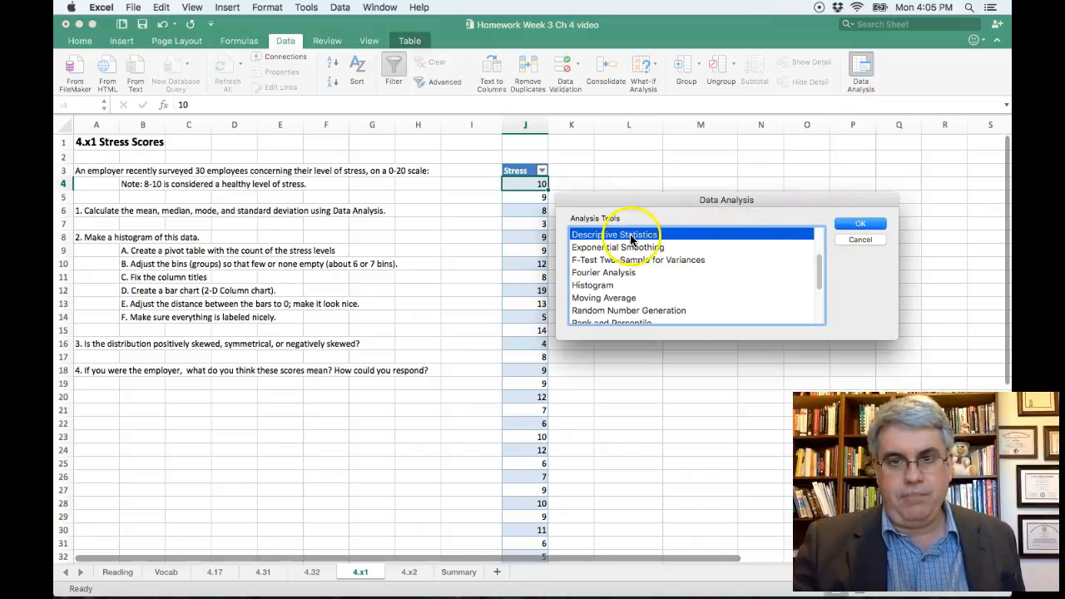
pyautogui.click(857, 225)
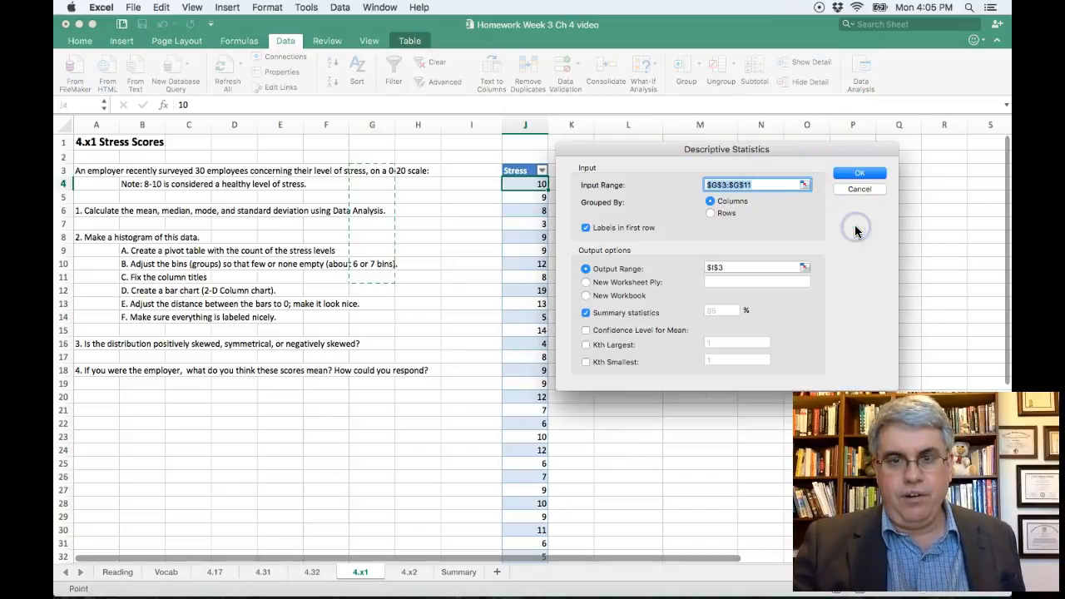
pyautogui.click(524, 169)
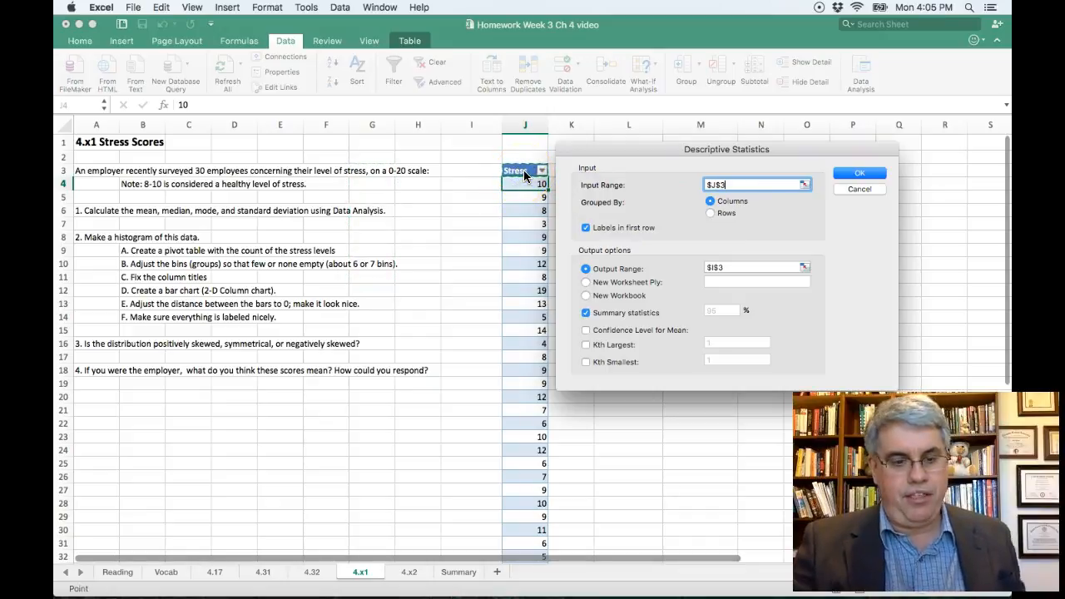
pyautogui.hotkey('shift', 'Down')
pyautogui.hotkey('shift', 'Down')
pyautogui.hotkey('shift', 'Down')
pyautogui.hotkey('shift', 'Down')
pyautogui.hotkey('shift', 'Down')
pyautogui.hotkey('shift', 'Down')
pyautogui.hotkey('shift', 'Down')
pyautogui.hotkey('shift', 'Down')
pyautogui.hotkey('shift', 'Down')
pyautogui.hotkey('shift', 'Down')
pyautogui.hotkey('shift', 'Down')
pyautogui.hotkey('shift', 'Down')
pyautogui.hotkey('shift', 'Down')
pyautogui.hotkey('shift', 'Down')
pyautogui.hotkey('shift', 'Down')
pyautogui.hotkey('shift', 'Down')
pyautogui.hotkey('shift', 'Down')
pyautogui.hotkey('shift', 'Down')
pyautogui.hotkey('shift', 'Down')
pyautogui.hotkey('shift', 'Down')
pyautogui.hotkey('shift', 'Down')
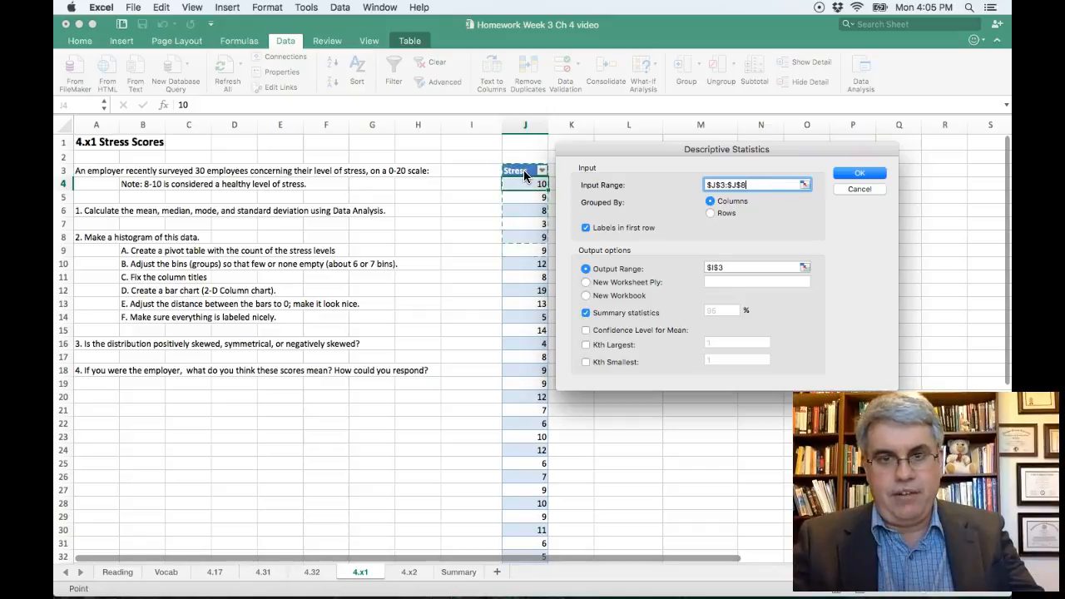
pyautogui.hotkey('shift', 'Down')
pyautogui.hotkey('shift', 'Down')
pyautogui.hotkey('shift', 'Down')
pyautogui.hotkey('shift', 'Down')
pyautogui.hotkey('shift', 'Down')
pyautogui.hotkey('shift', 'Down')
pyautogui.hotkey('shift', 'Down')
pyautogui.hotkey('shift', 'Down')
pyautogui.hotkey('shift', 'Down')
pyautogui.hotkey('shift', 'Down')
pyautogui.hotkey('shift', 'Down')
pyautogui.hotkey('shift', 'Down')
pyautogui.hotkey('shift', 'Down')
pyautogui.hotkey('shift', 'Down')
pyautogui.hotkey('shift', 'Down')
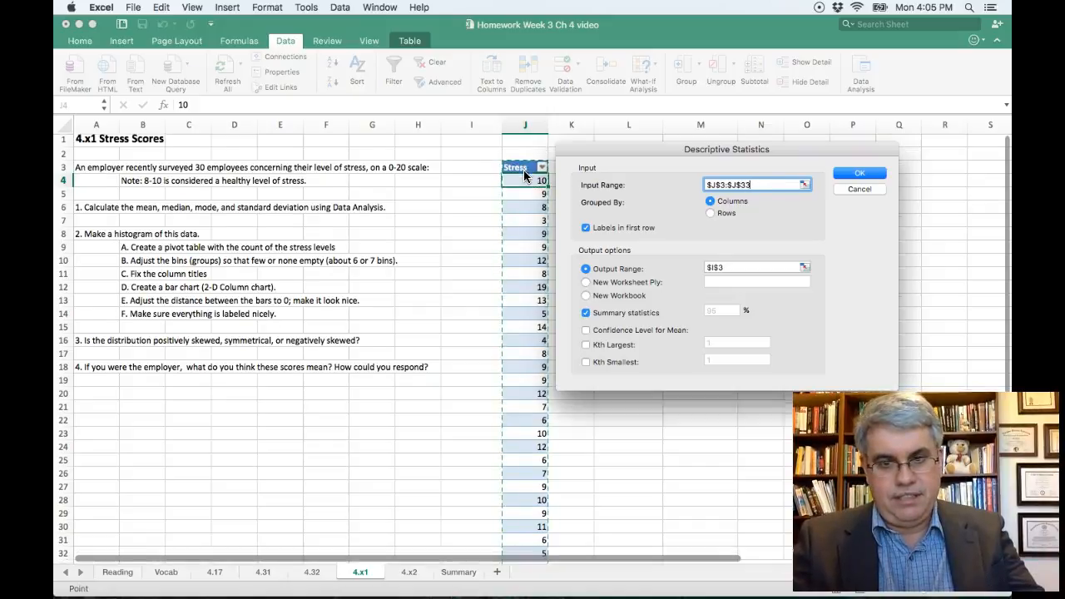
pyautogui.hotkey('shift', 'Up')
pyautogui.hotkey('shift', 'Up')
pyautogui.hotkey('shift', 'Up')
pyautogui.hotkey('shift', 'Up')
pyautogui.hotkey('shift', 'Up')
pyautogui.hotkey('shift', 'Up')
pyautogui.hotkey('shift', 'Up')
pyautogui.hotkey('shift', 'Up')
pyautogui.hotkey('shift', 'Up')
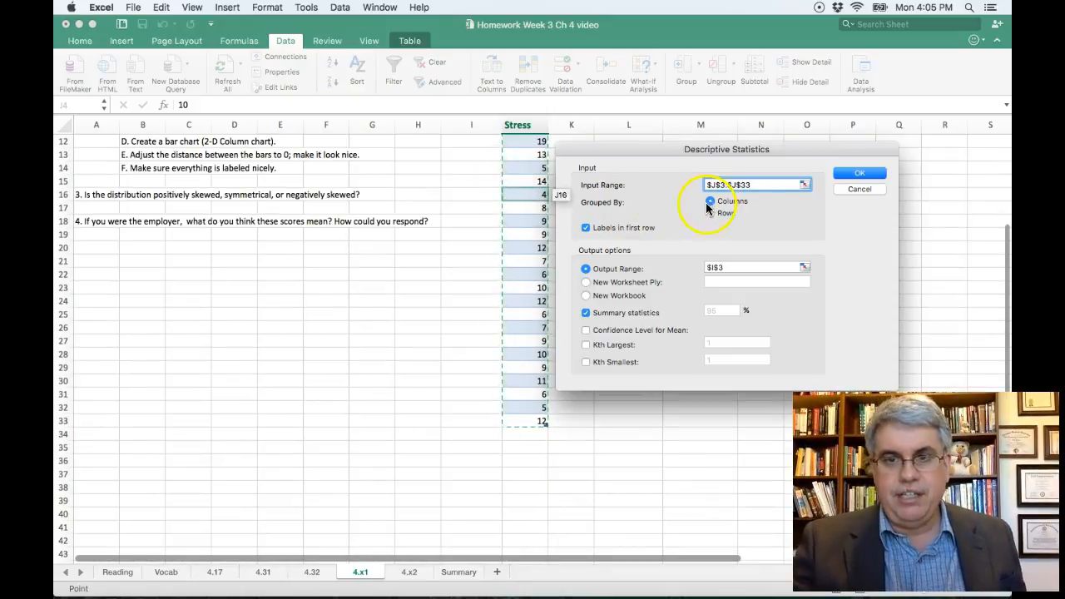
# Set the output range of the descriptive statistics to cell C20 and generate the summary table.
pyautogui.click(720, 269)
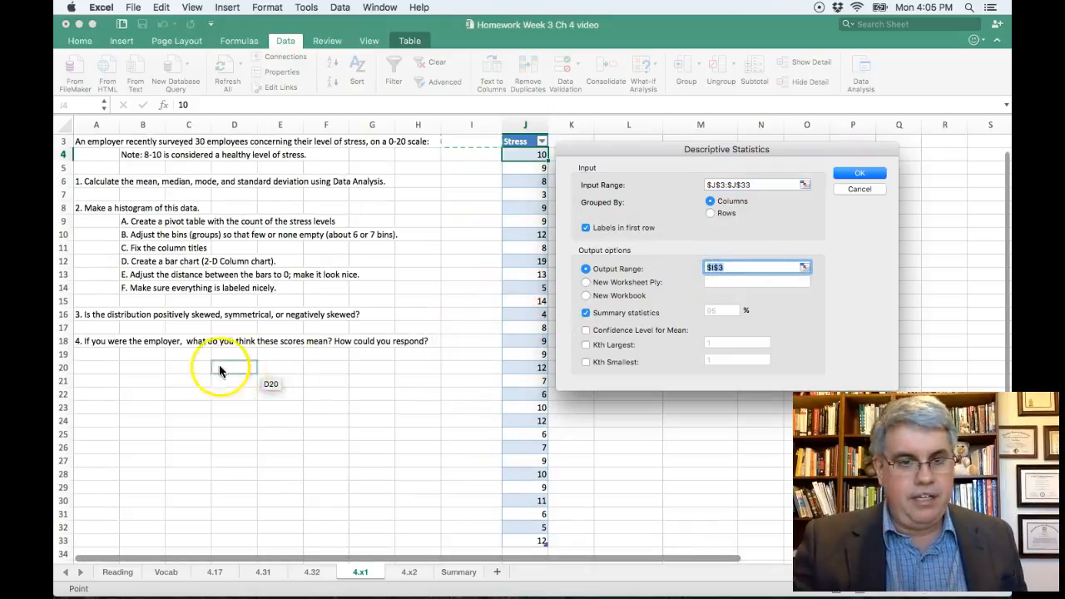
pyautogui.click(177, 377)
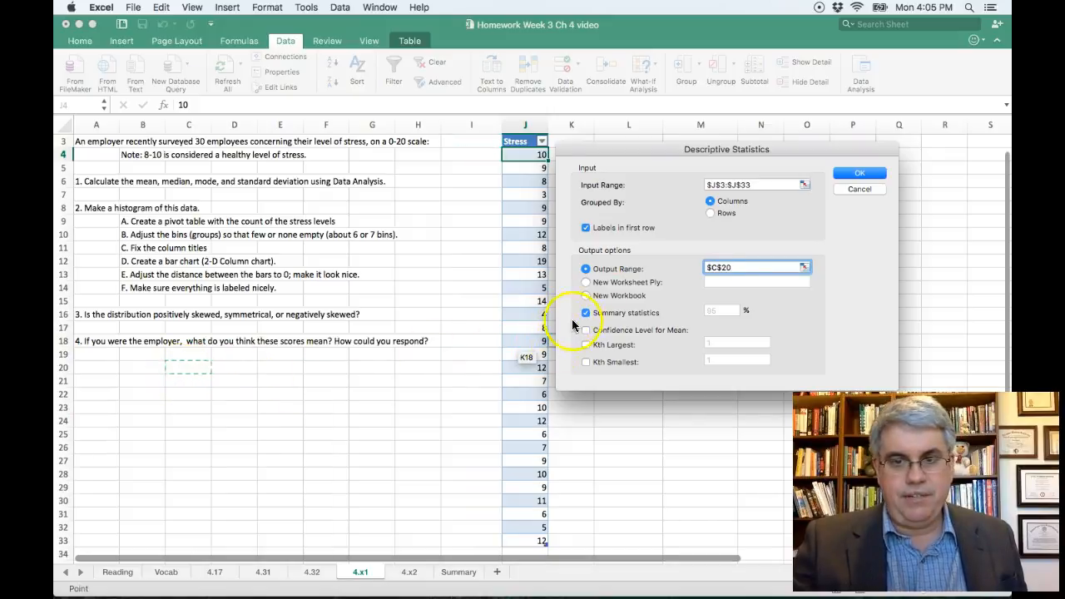
pyautogui.click(857, 173)
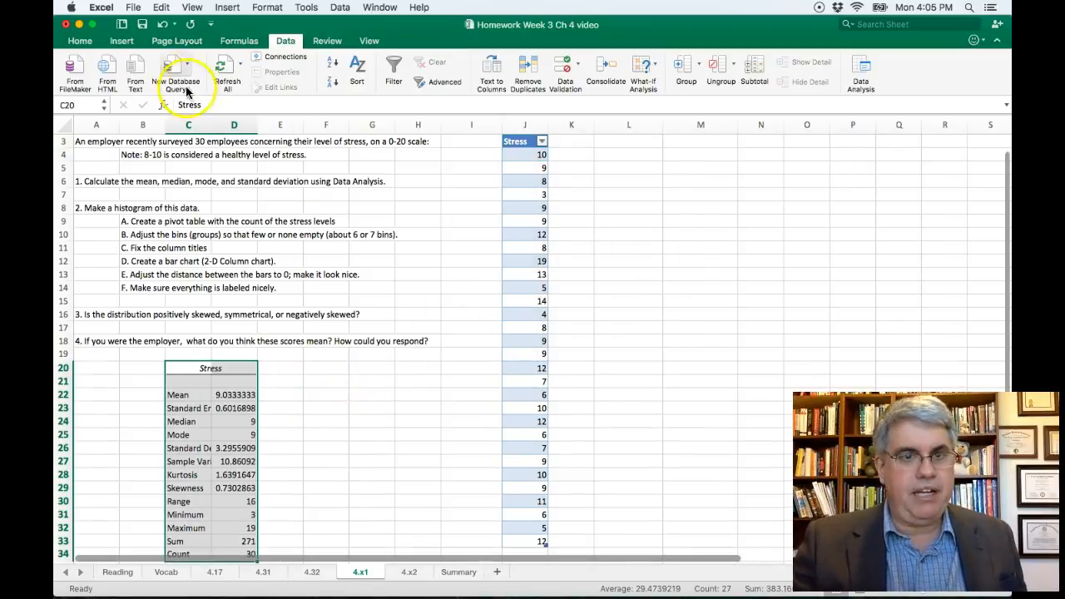
# Apply the Number format to the summary statistics table and widen column C to fit its labels.
pyautogui.click(81, 41)
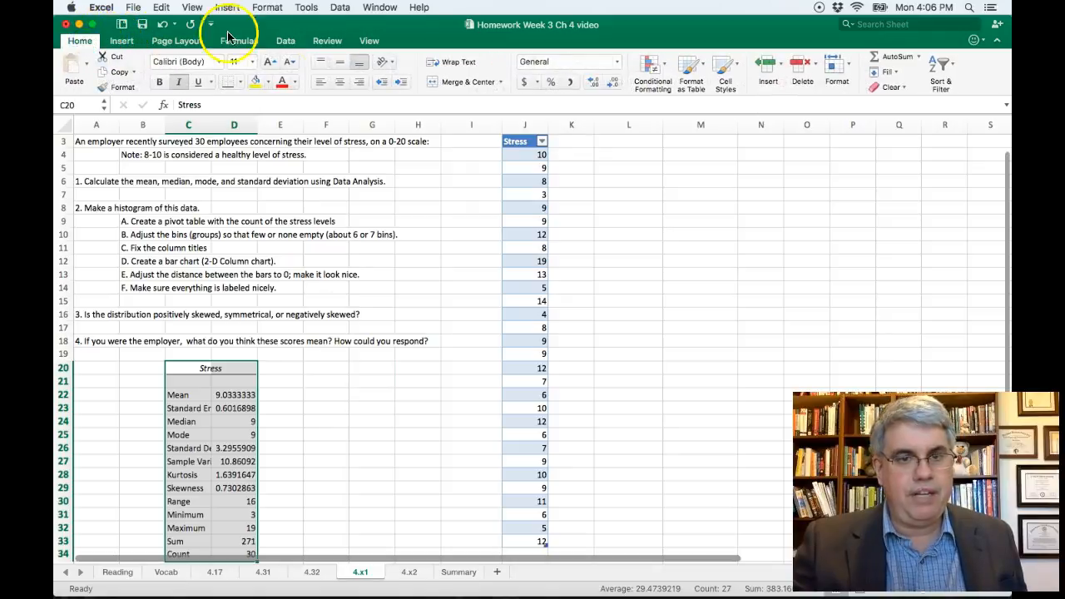
pyautogui.click(618, 66)
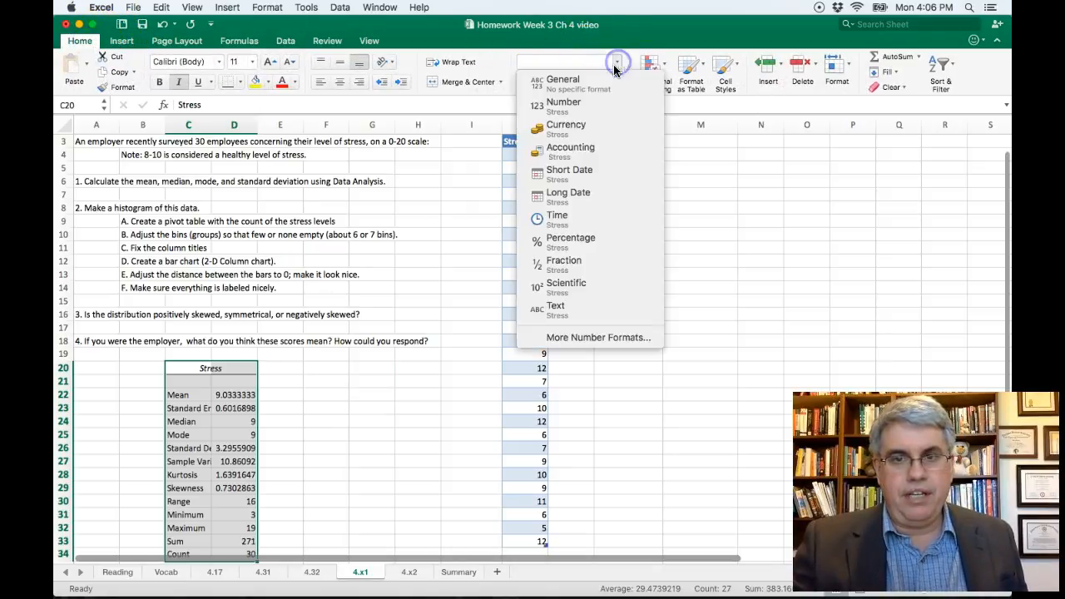
pyautogui.click(584, 106)
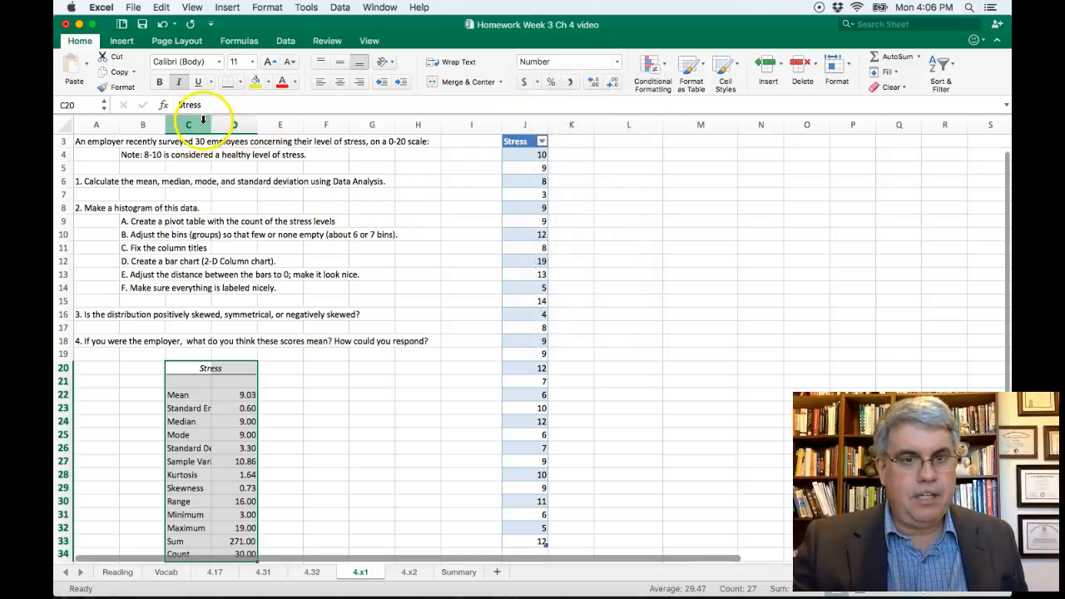
pyautogui.moveTo(209, 123); pyautogui.dragTo(241, 121)
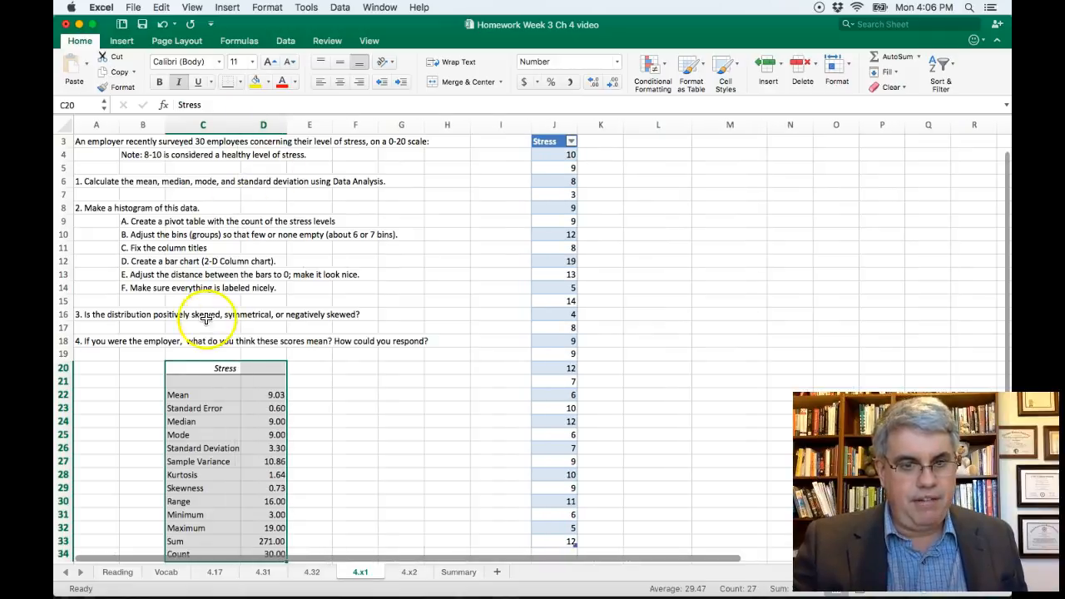
# Highlight the Mean, Median, Mode and Standard Deviation rows of the statistics table in yellow.
pyautogui.click(190, 397)
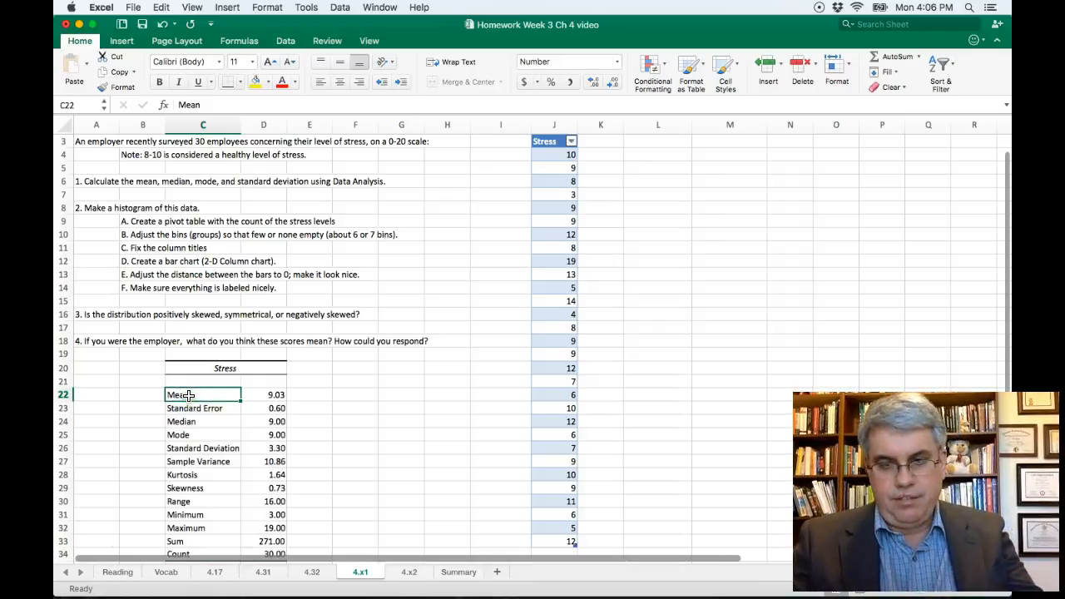
pyautogui.hotkey('shift', 'Right')
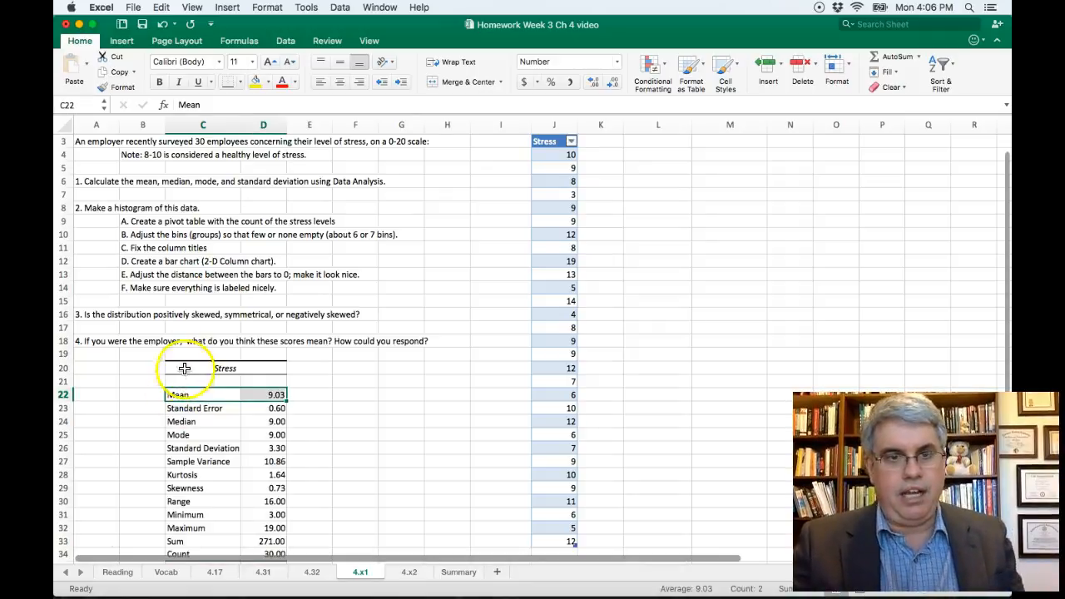
pyautogui.click(255, 84)
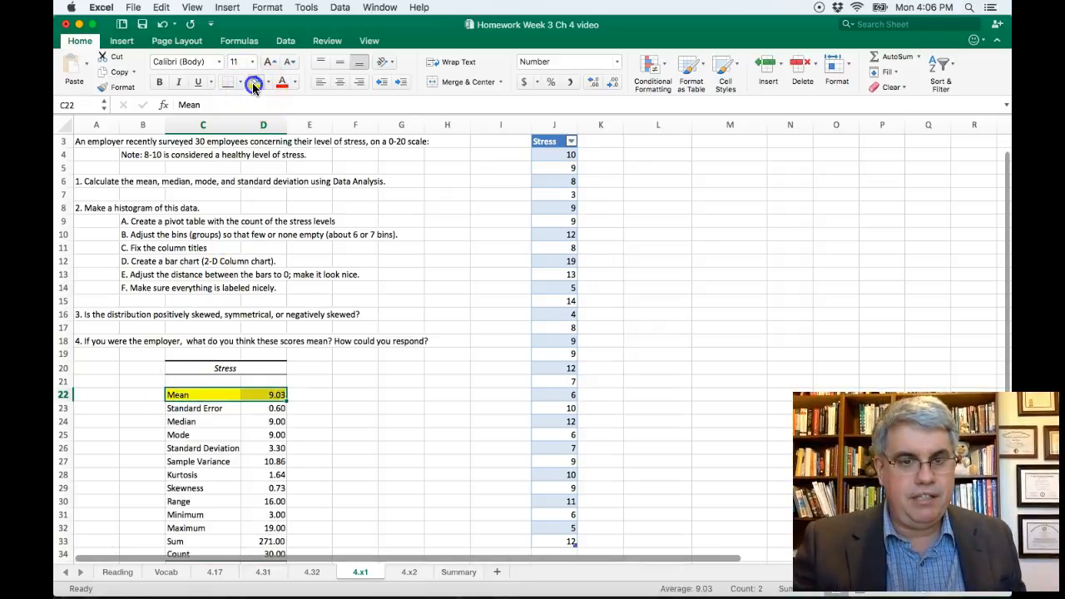
pyautogui.click(182, 422)
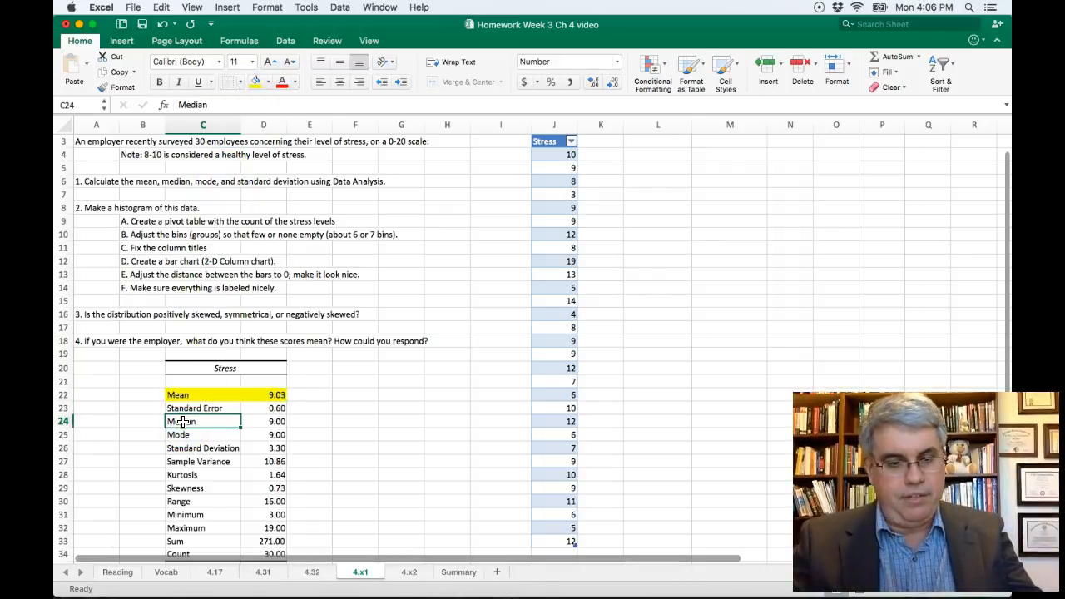
pyautogui.hotkey('shift', 'Right')
pyautogui.hotkey('shift', 'Down')
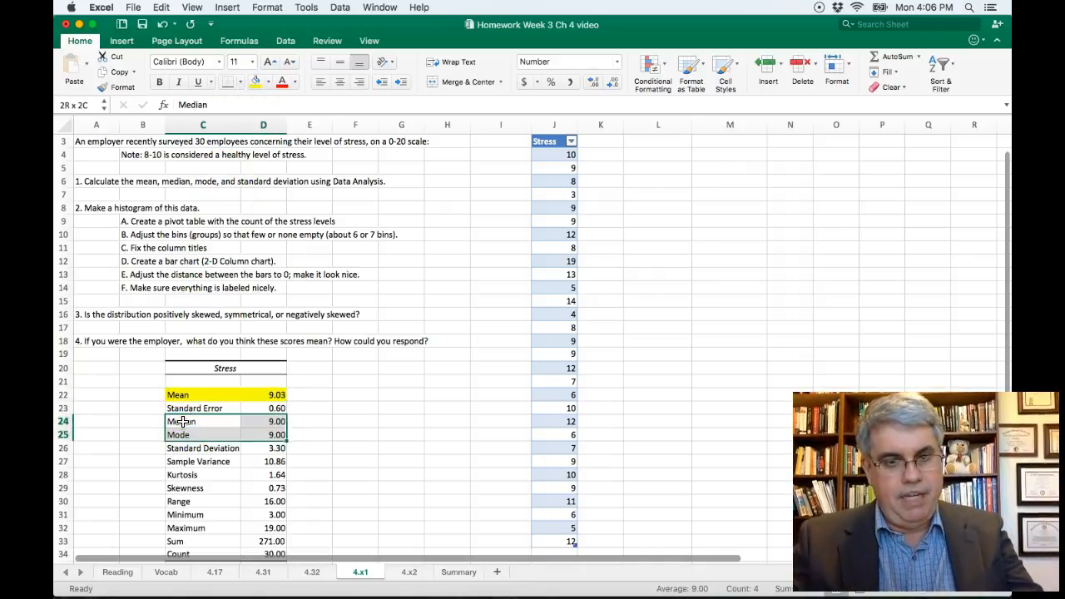
pyautogui.click(256, 84)
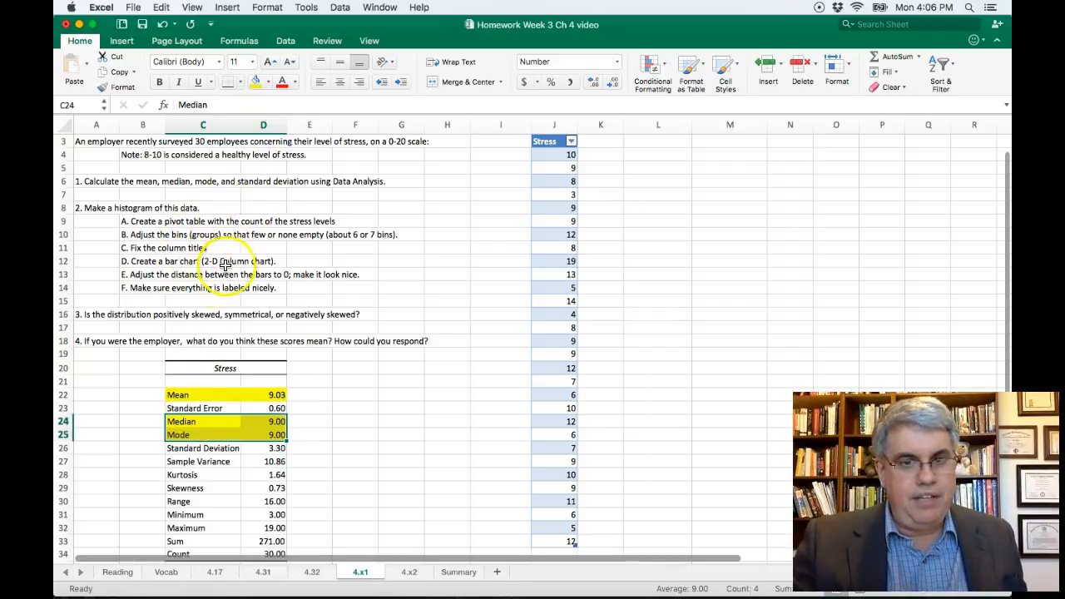
pyautogui.moveTo(188, 453); pyautogui.dragTo(183, 450)
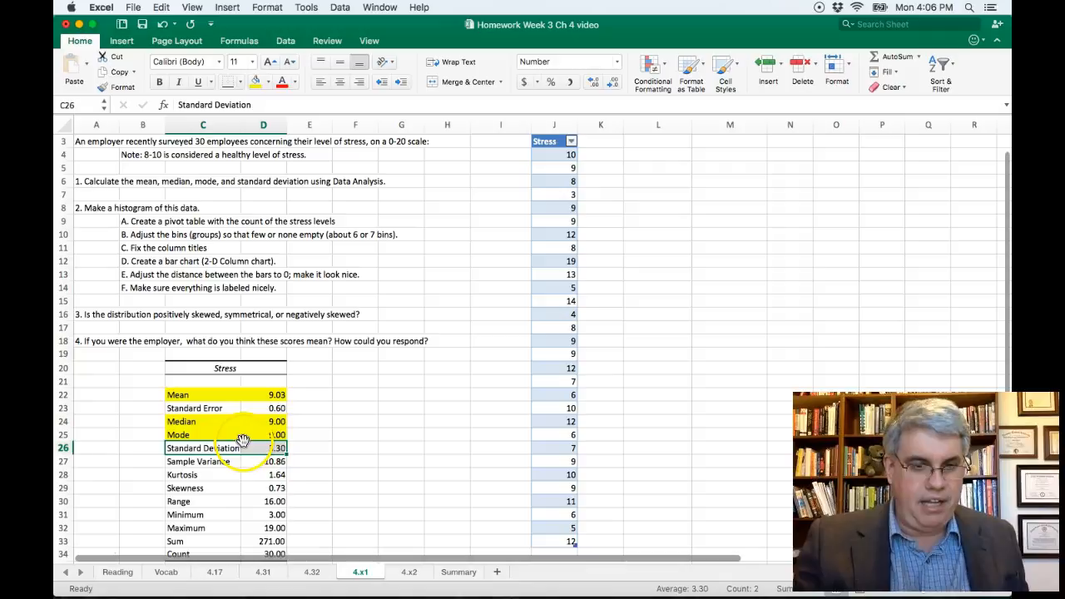
pyautogui.click(253, 84)
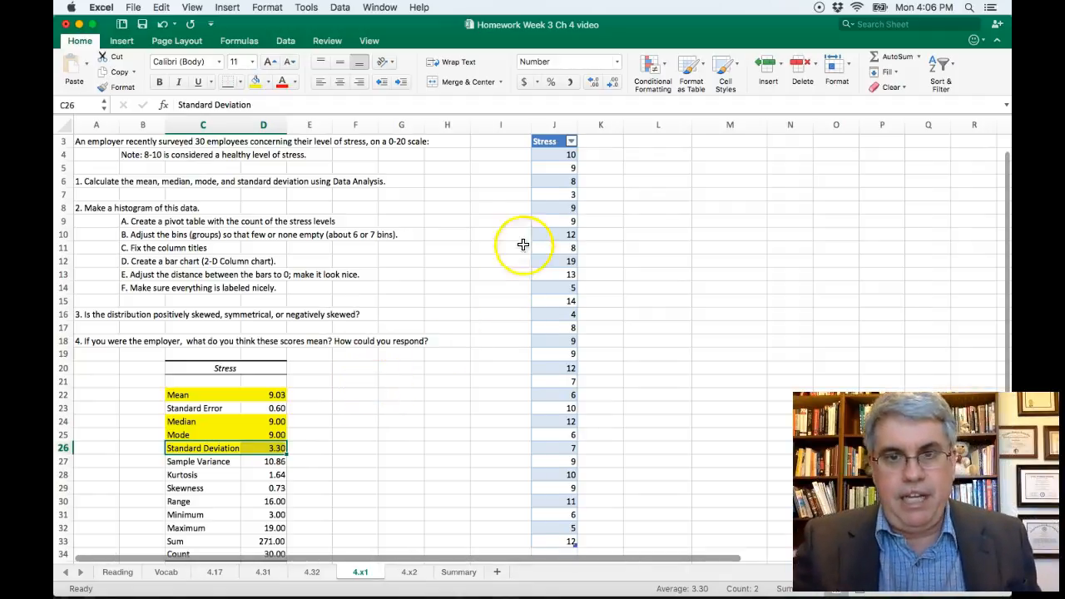
# Create a PivotTable from the Stress table (Table2), placed on the existing worksheet at cell L4.
pyautogui.click(552, 178)
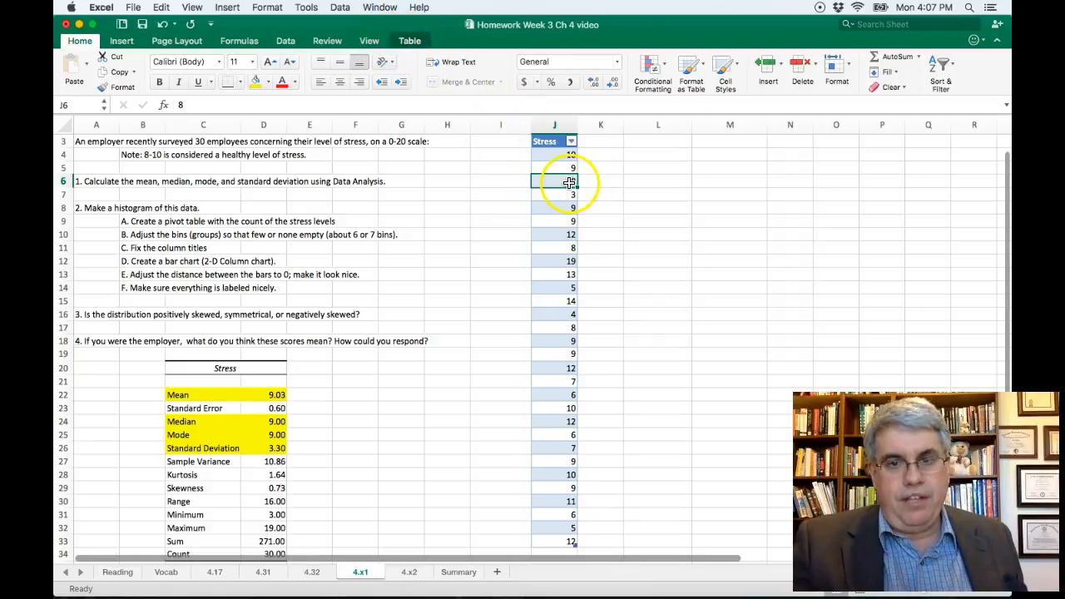
pyautogui.click(410, 41)
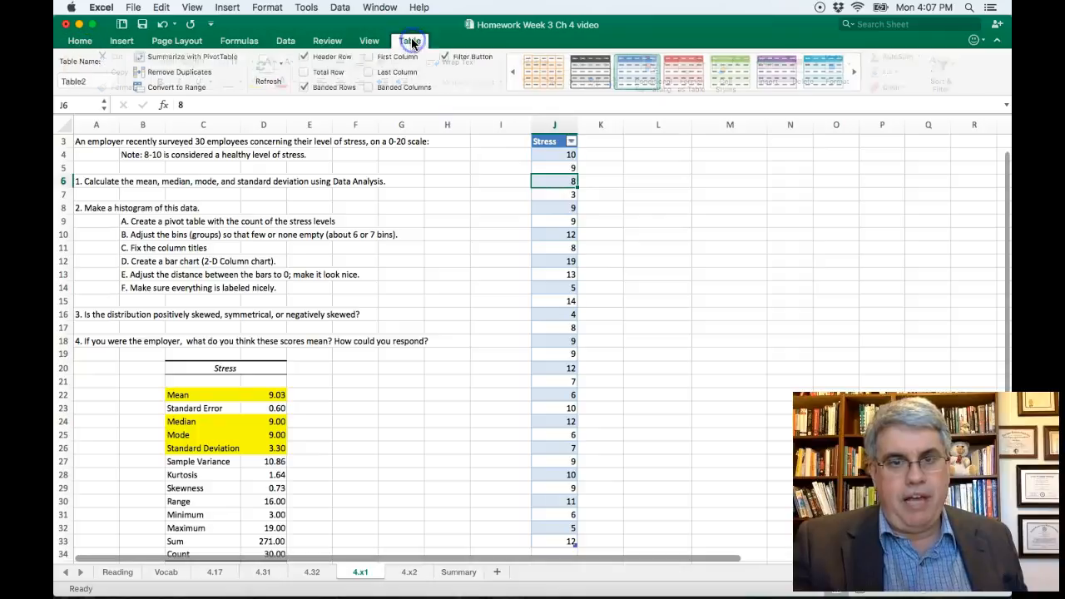
pyautogui.click(196, 56)
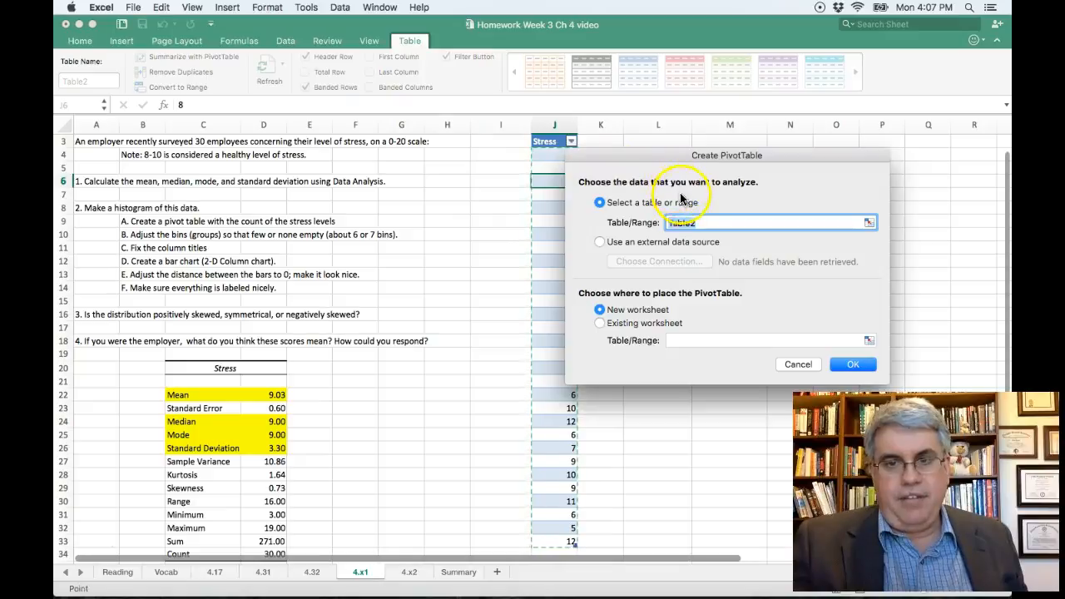
pyautogui.click(601, 323)
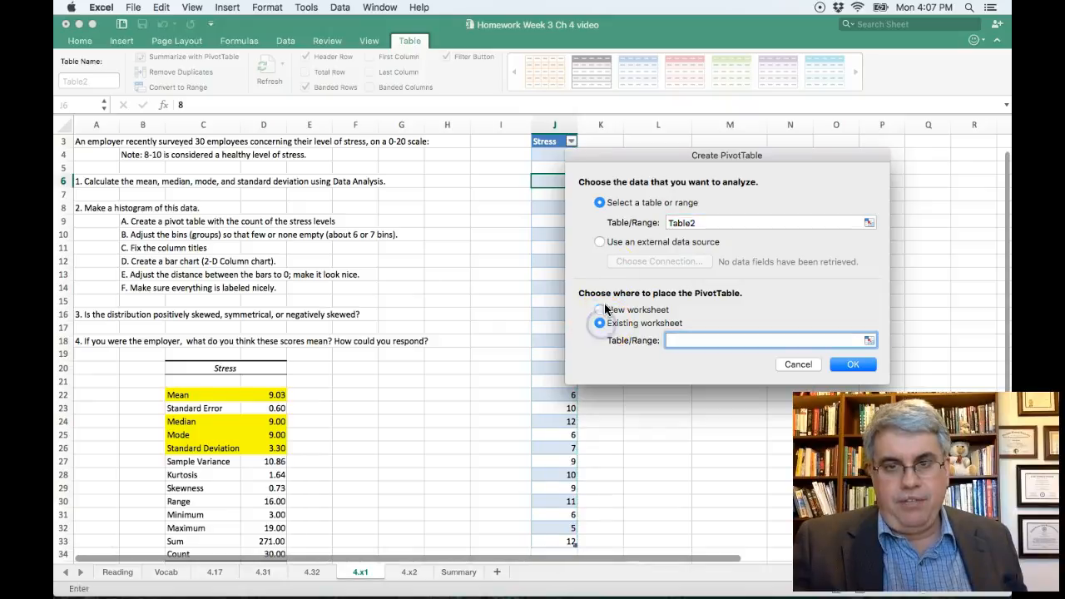
pyautogui.click(642, 158)
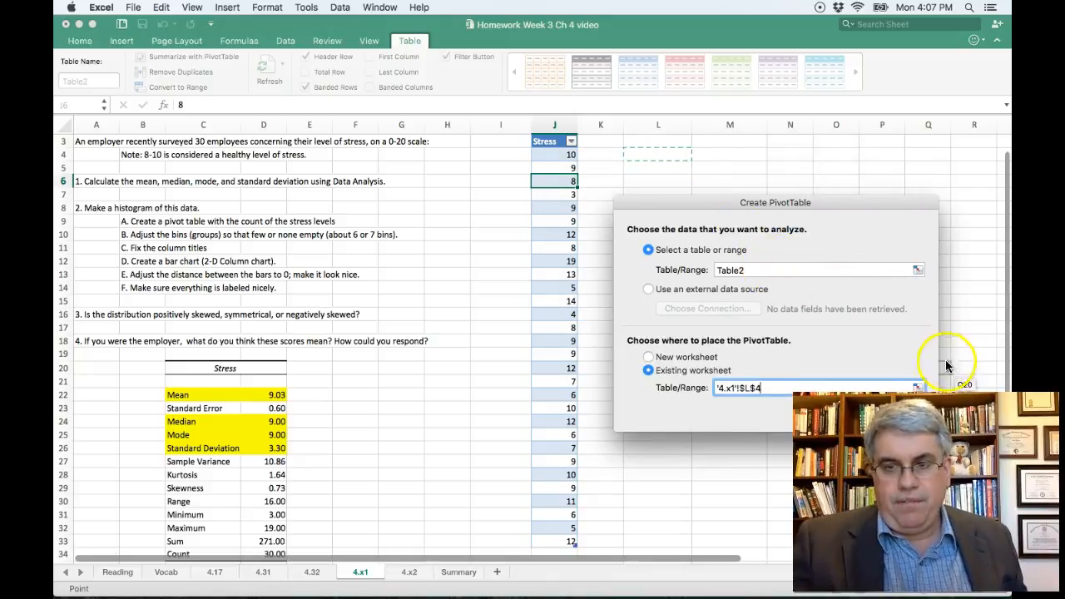
pyautogui.click(895, 414)
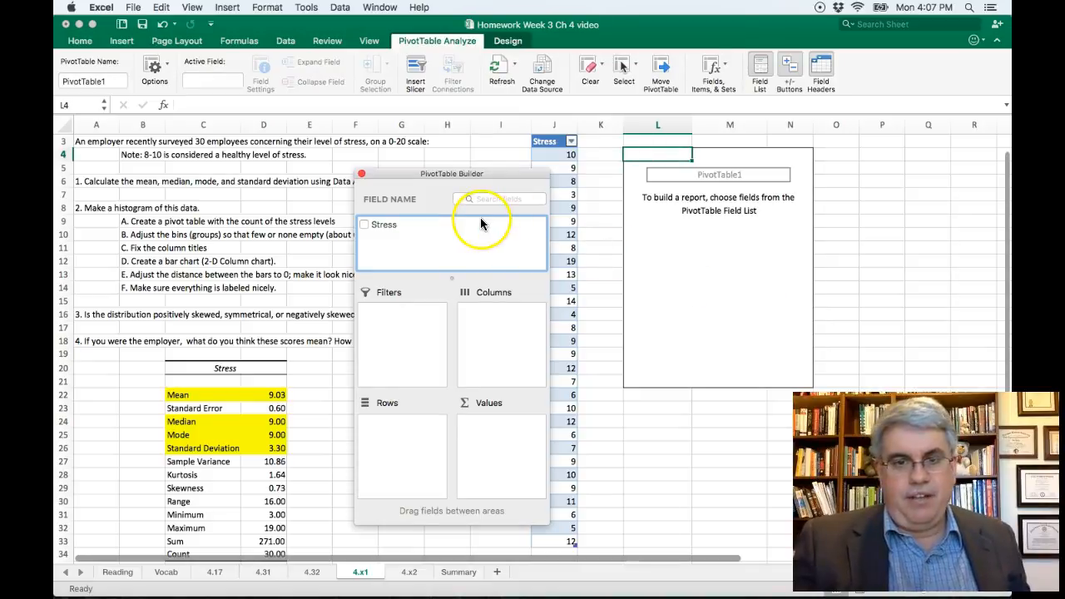
# Add Stress to the PivotTable values summarized by Count and to the rows, and close the PivotTable Builder.
pyautogui.click(365, 225)
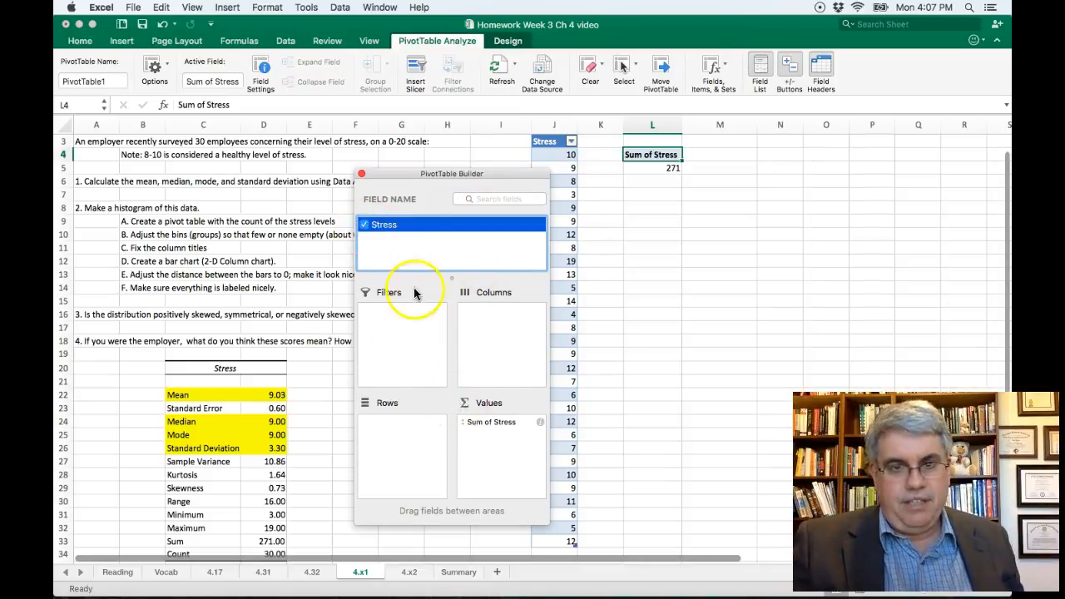
pyautogui.click(540, 425)
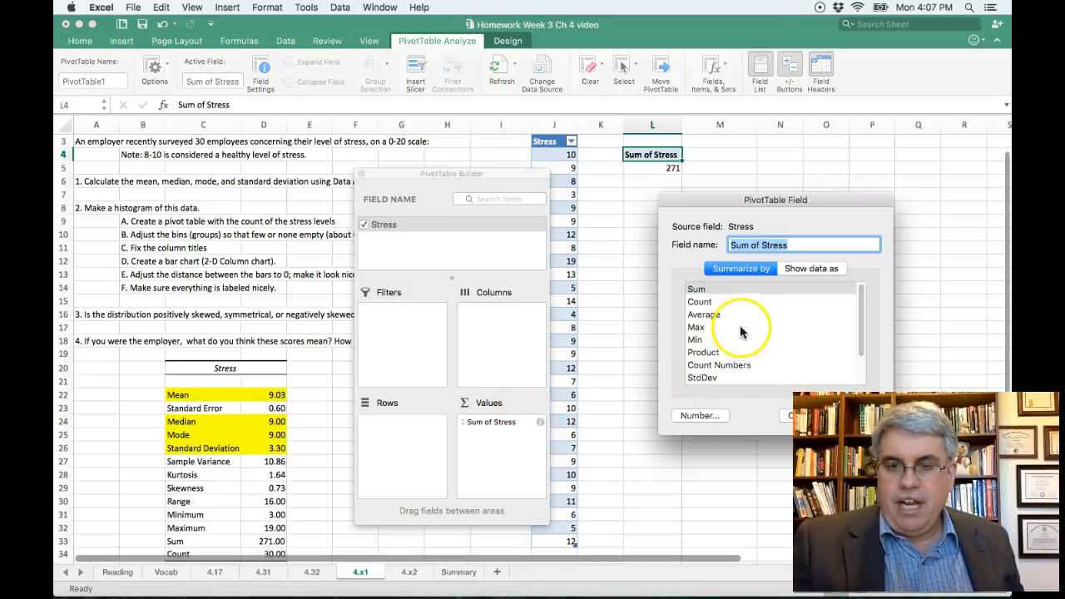
pyautogui.click(700, 302)
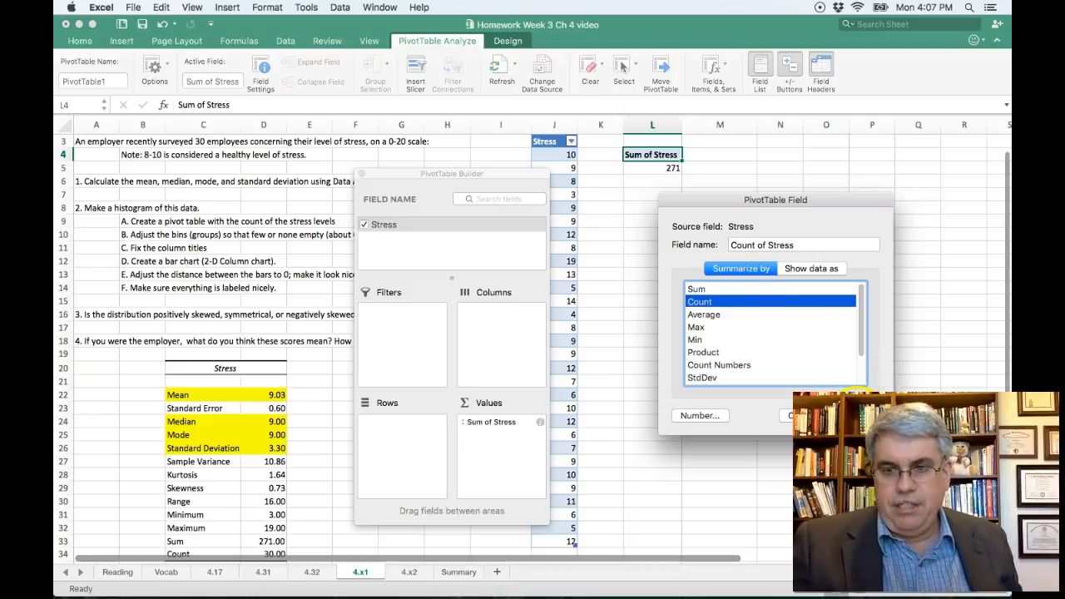
pyautogui.press('Return')
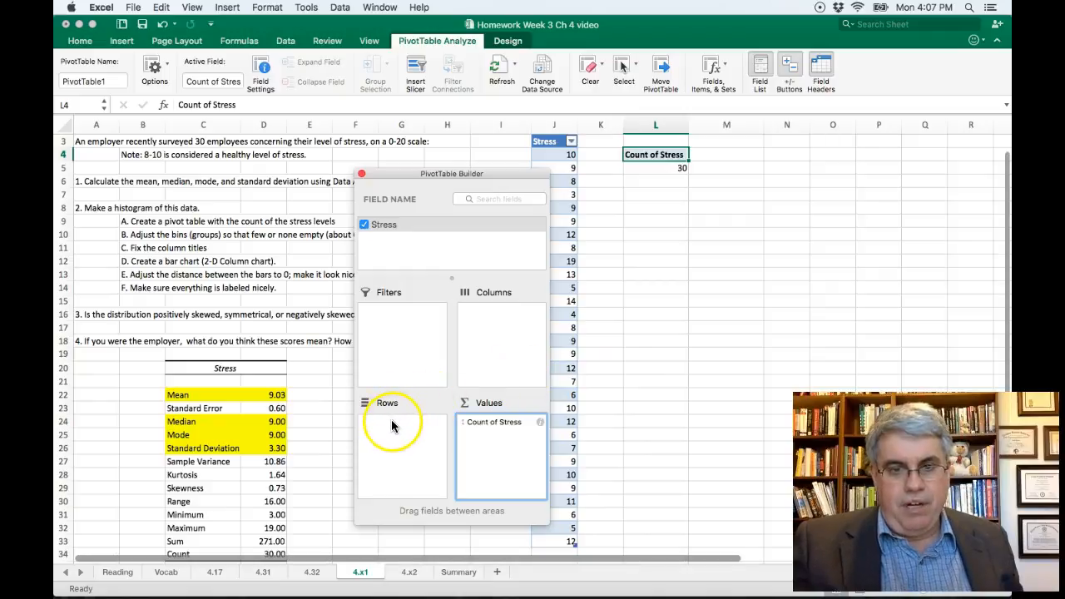
pyautogui.moveTo(384, 226); pyautogui.dragTo(394, 426)
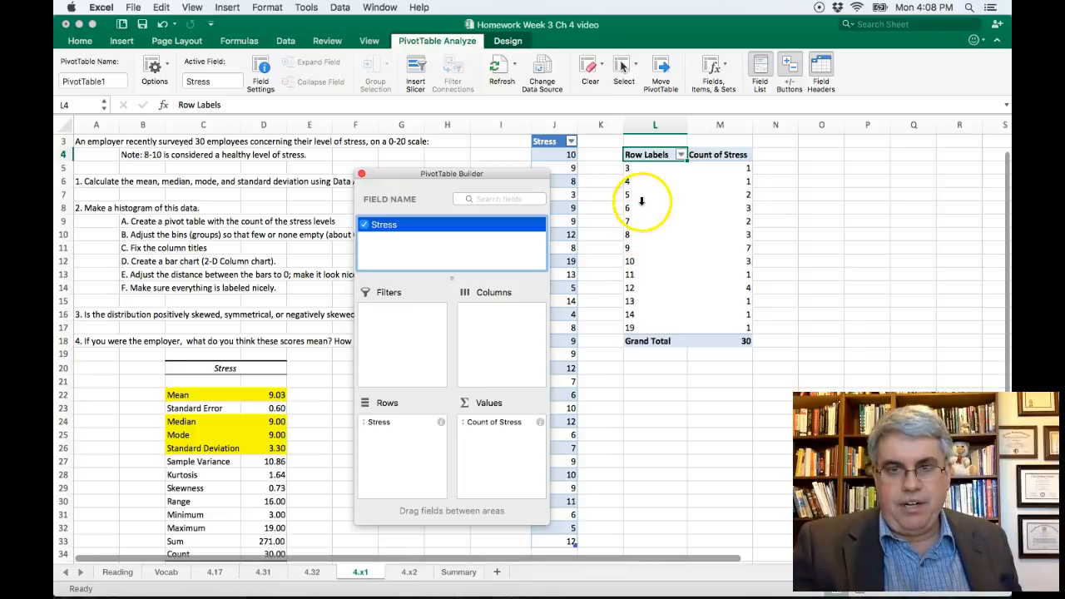
pyautogui.click(362, 174)
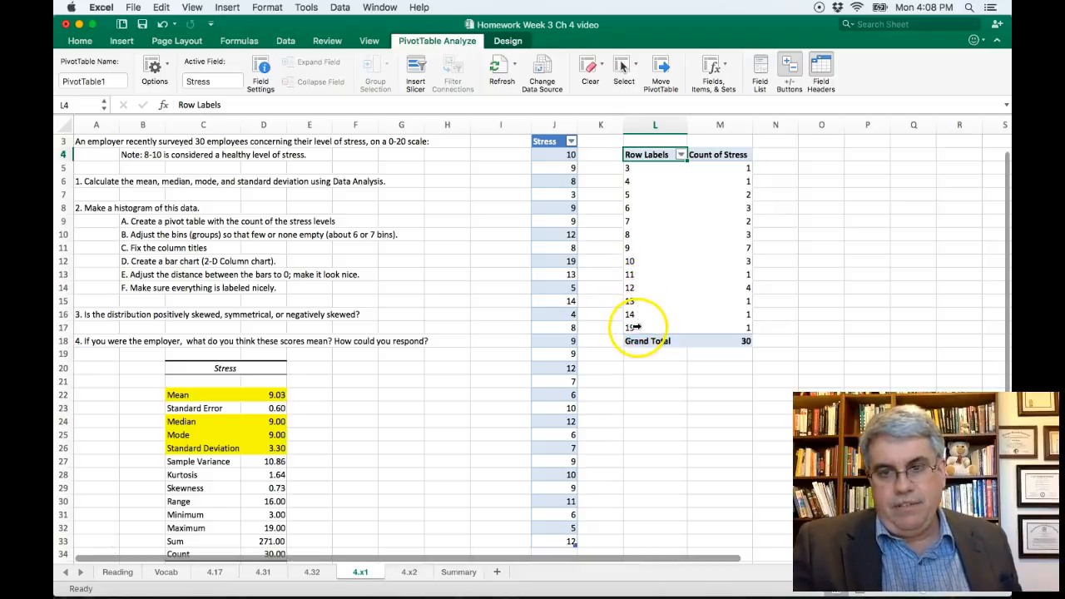
# Turn on showing items with no data for the PivotTable's Stress row field.
pyautogui.click(632, 169)
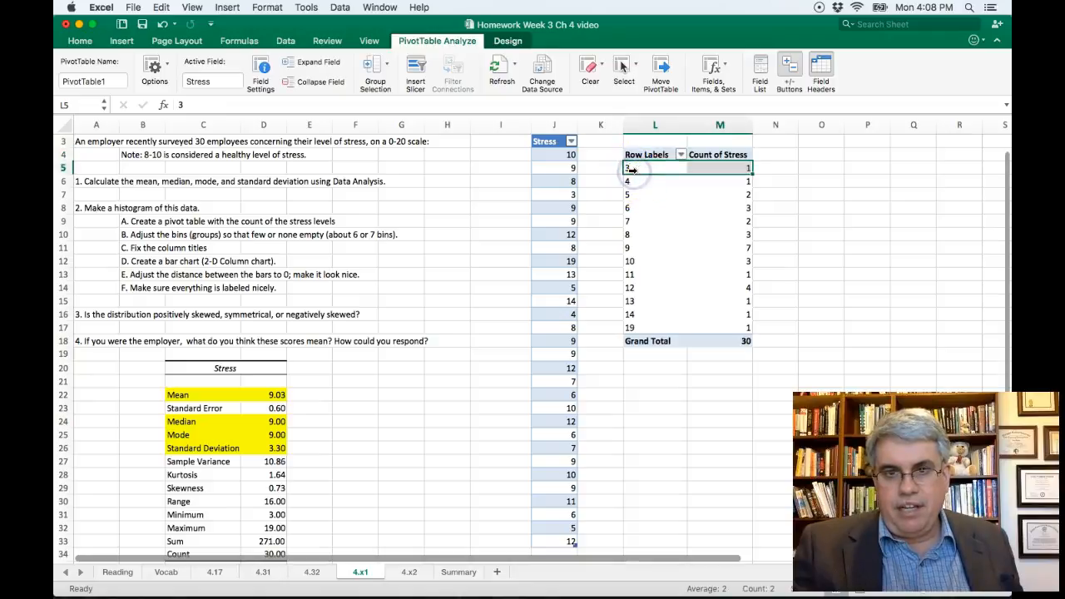
pyautogui.rightClick(632, 169)
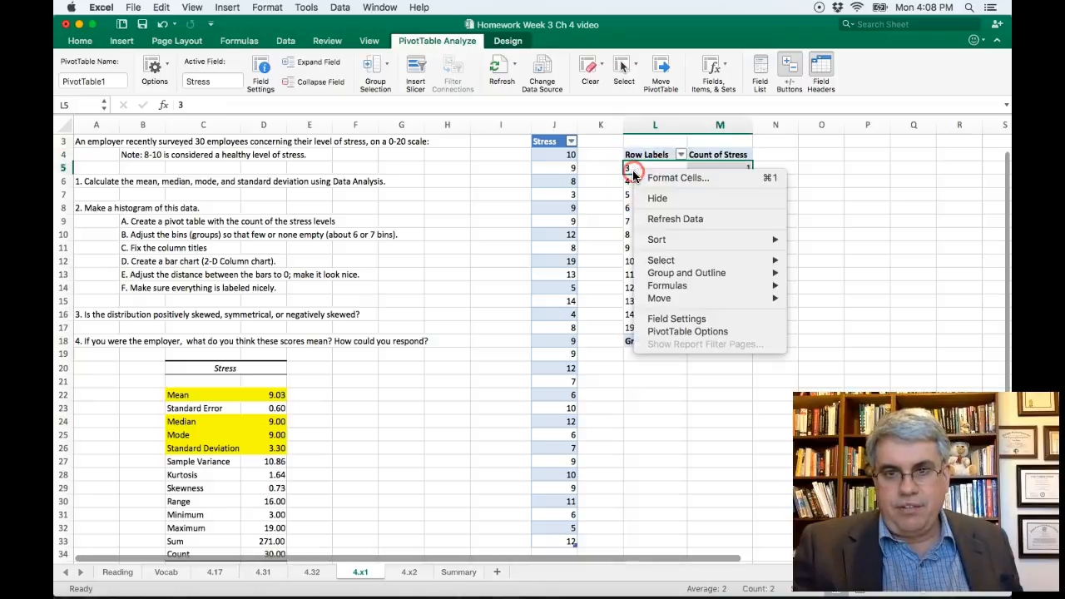
pyautogui.click(677, 320)
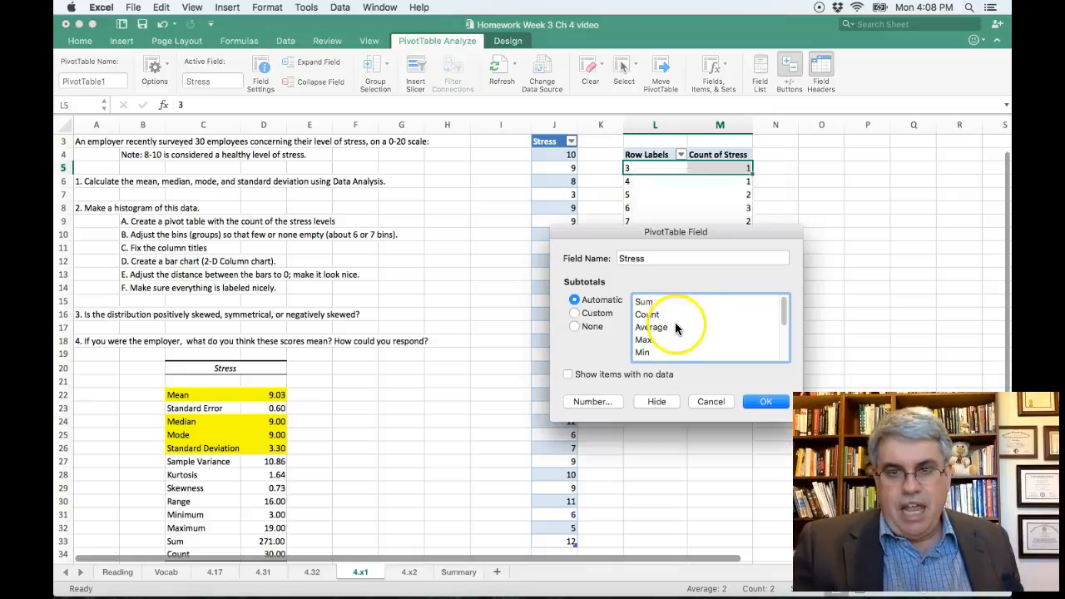
pyautogui.click(570, 376)
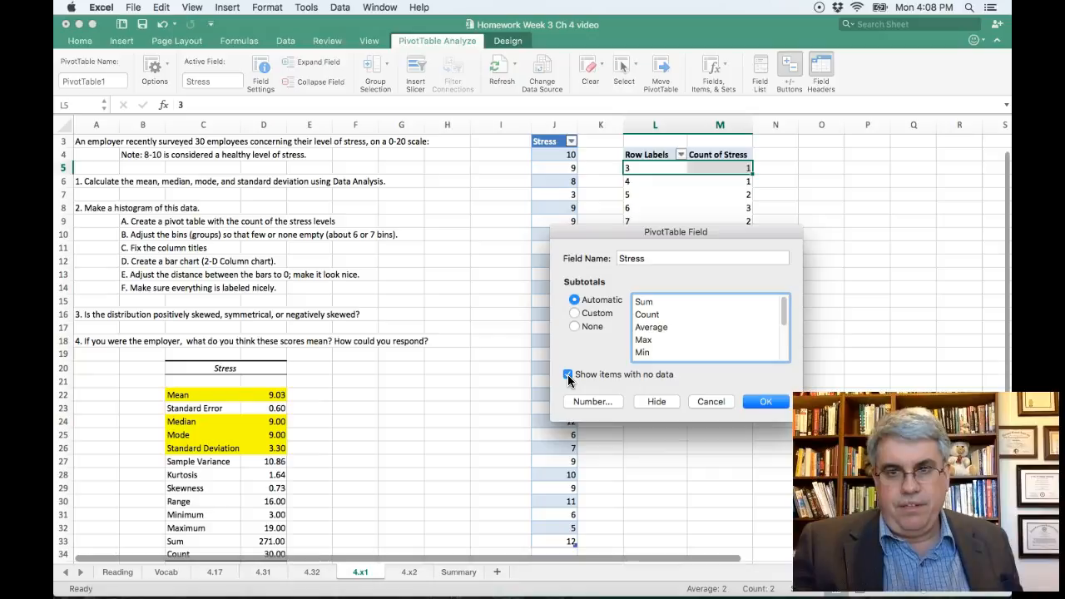
pyautogui.click(760, 402)
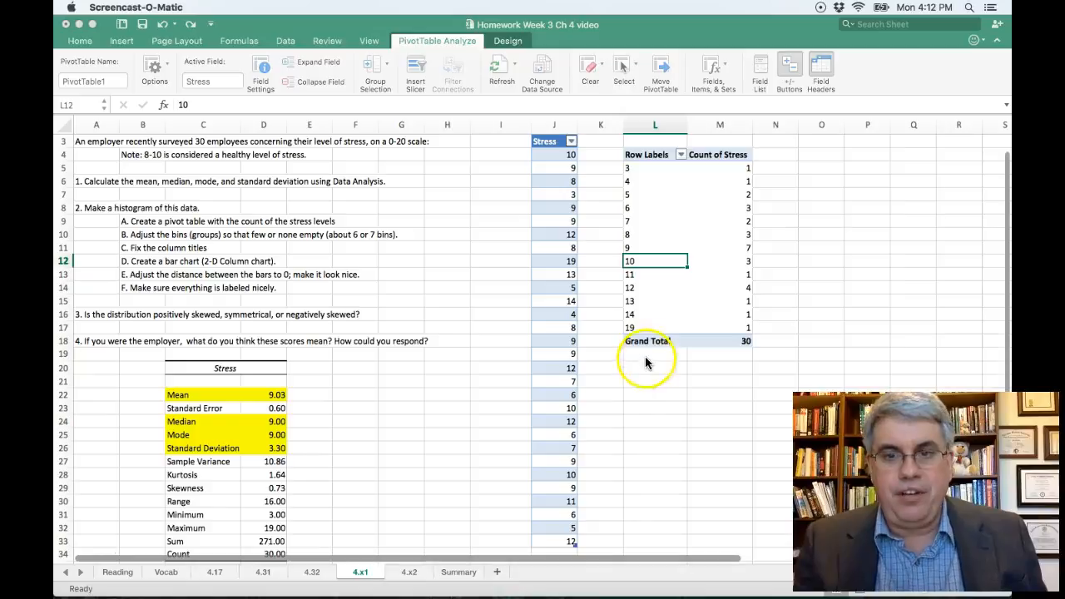
# Group the PivotTable's stress row labels starting at 0 and ending at 20, in intervals of 2.
pyautogui.rightClick(640, 260)
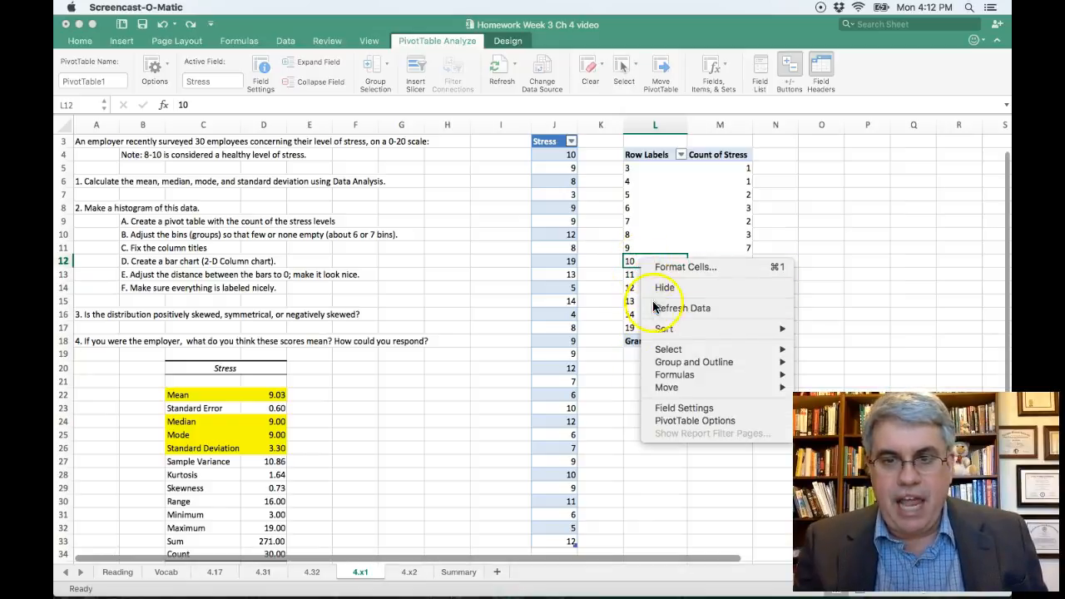
pyautogui.moveTo(675, 364)
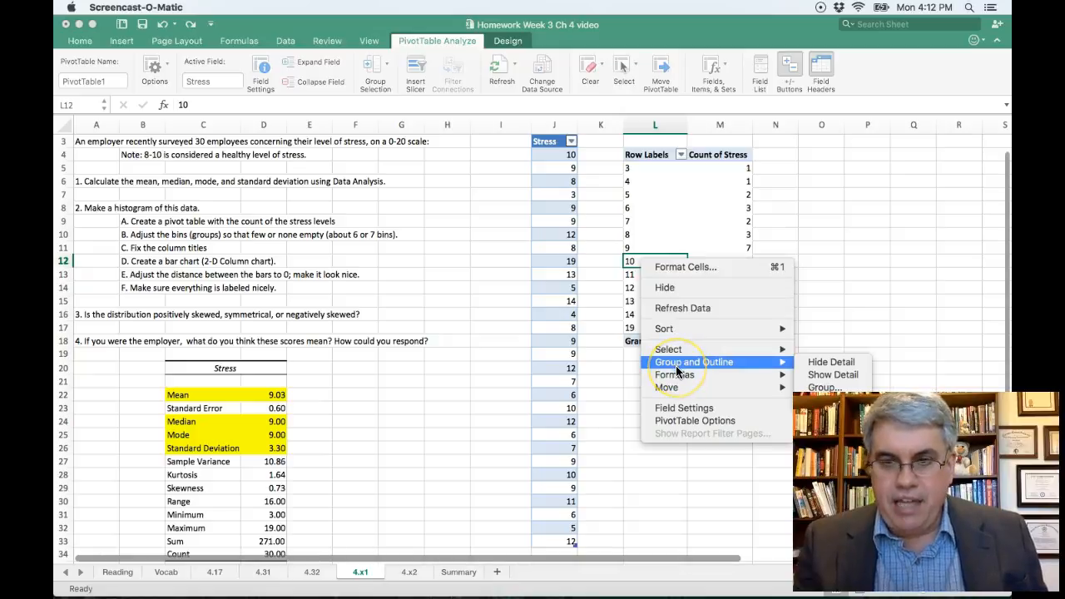
pyautogui.click(826, 375)
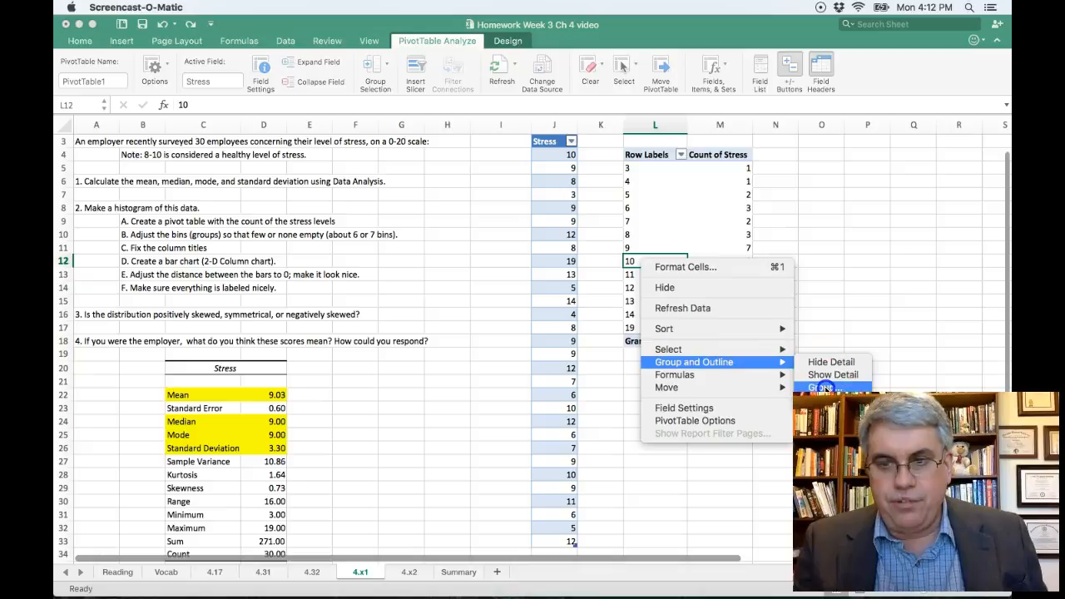
pyautogui.click(822, 387)
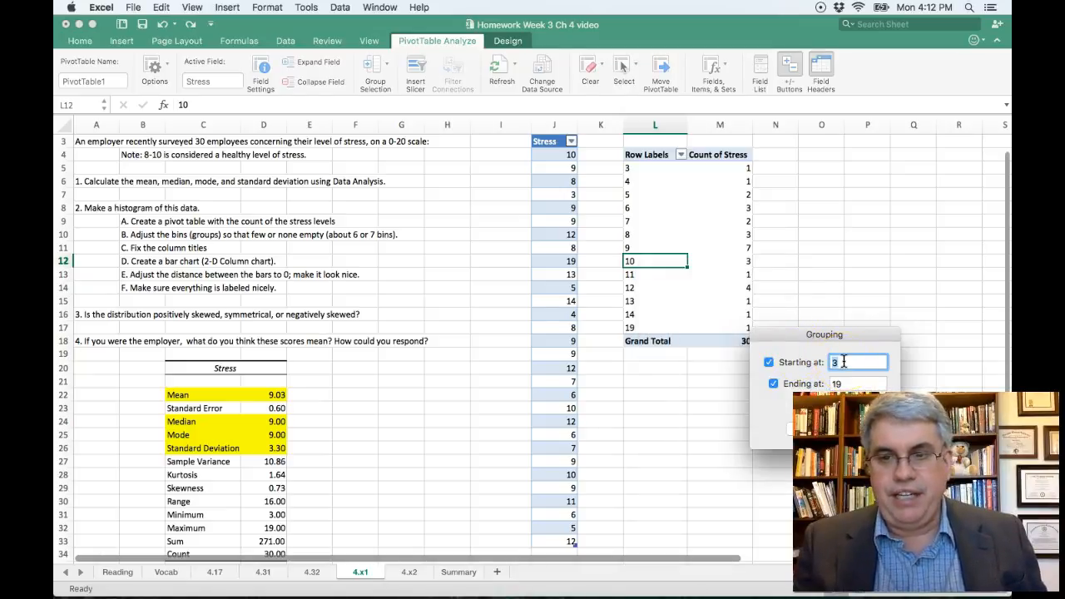
pyautogui.write('0')
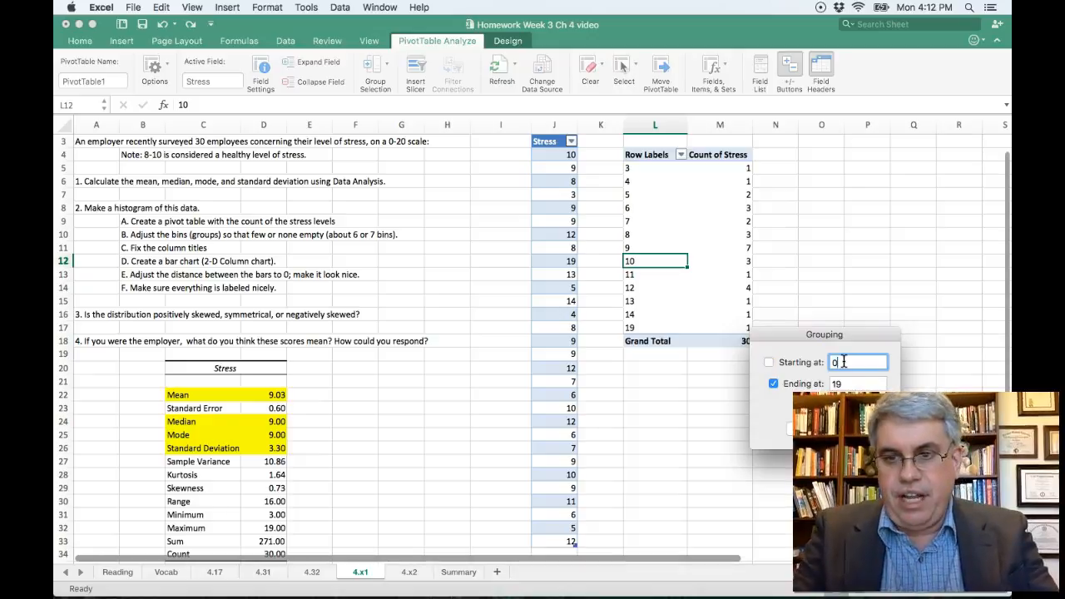
pyautogui.click(837, 384)
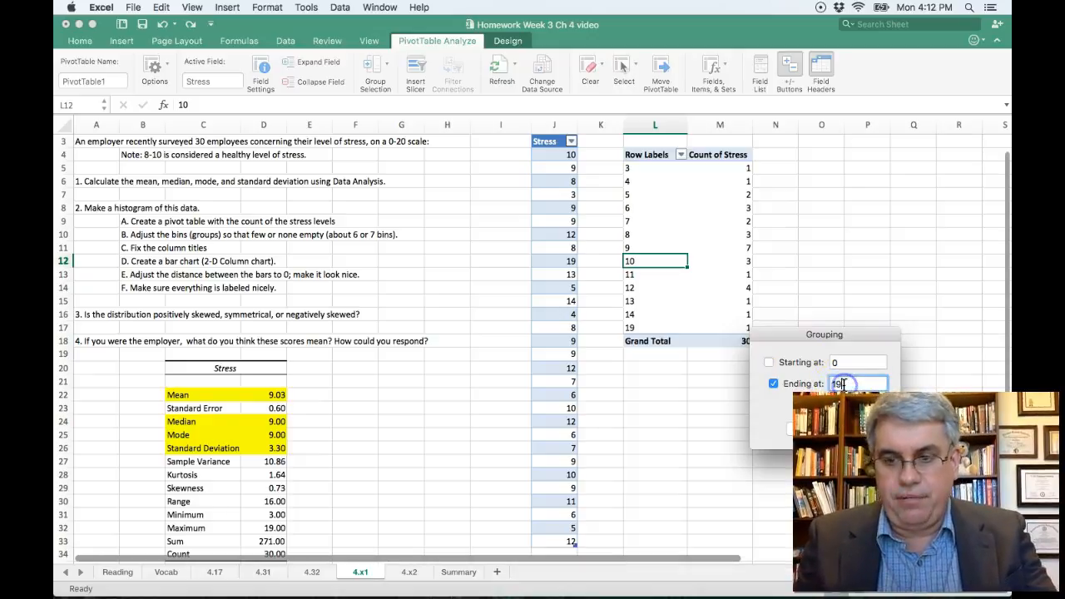
pyautogui.write('20')
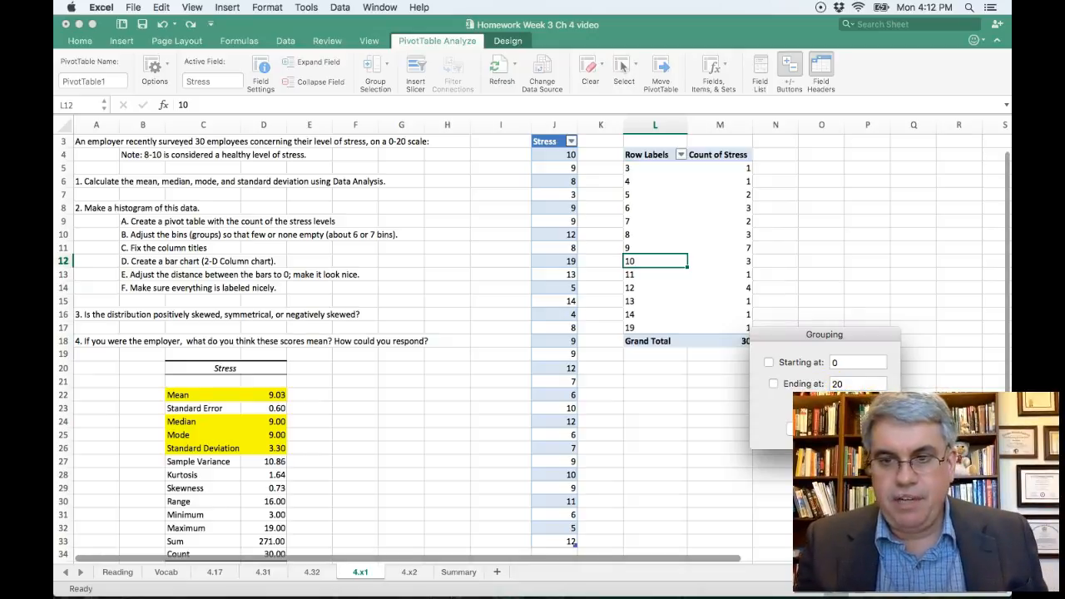
pyautogui.press('Return')
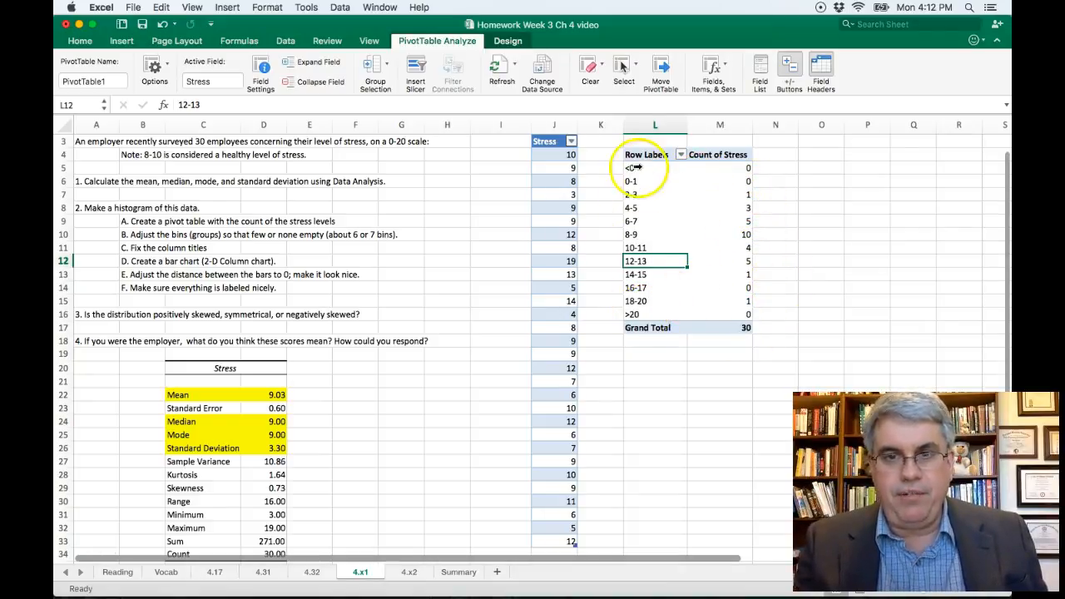
# Filter the <0 and >20 groups out of the PivotTable's row labels.
pyautogui.click(680, 154)
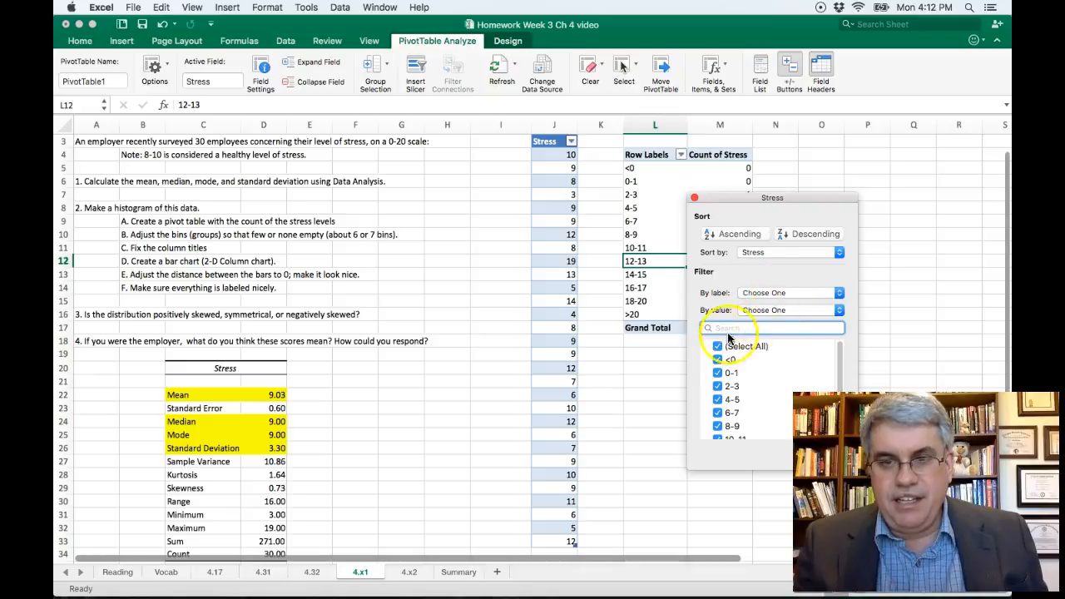
pyautogui.click(717, 359)
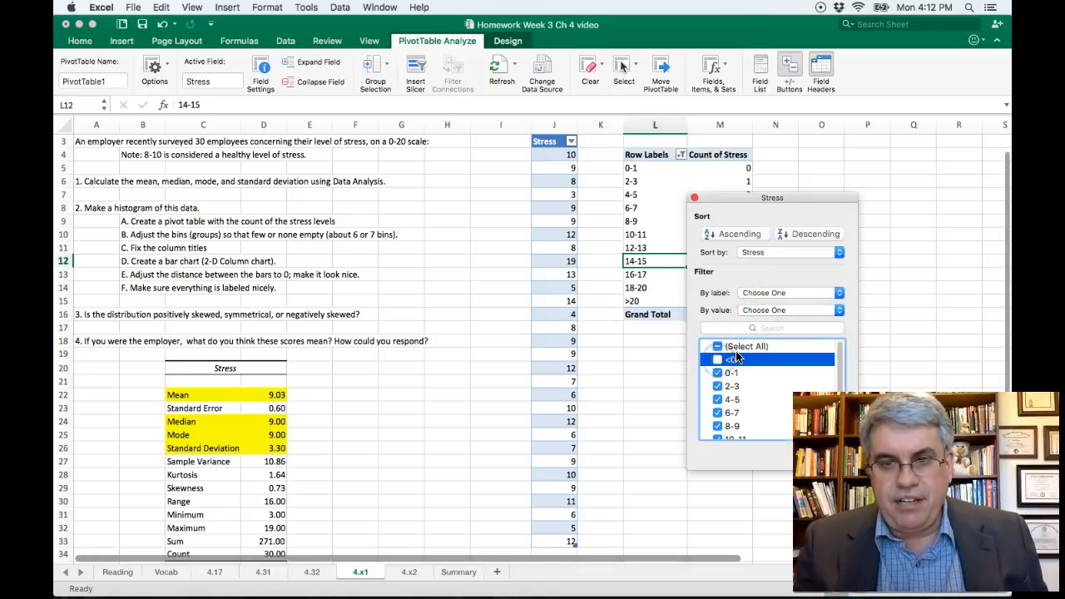
pyautogui.scroll(-3, 844, 370)
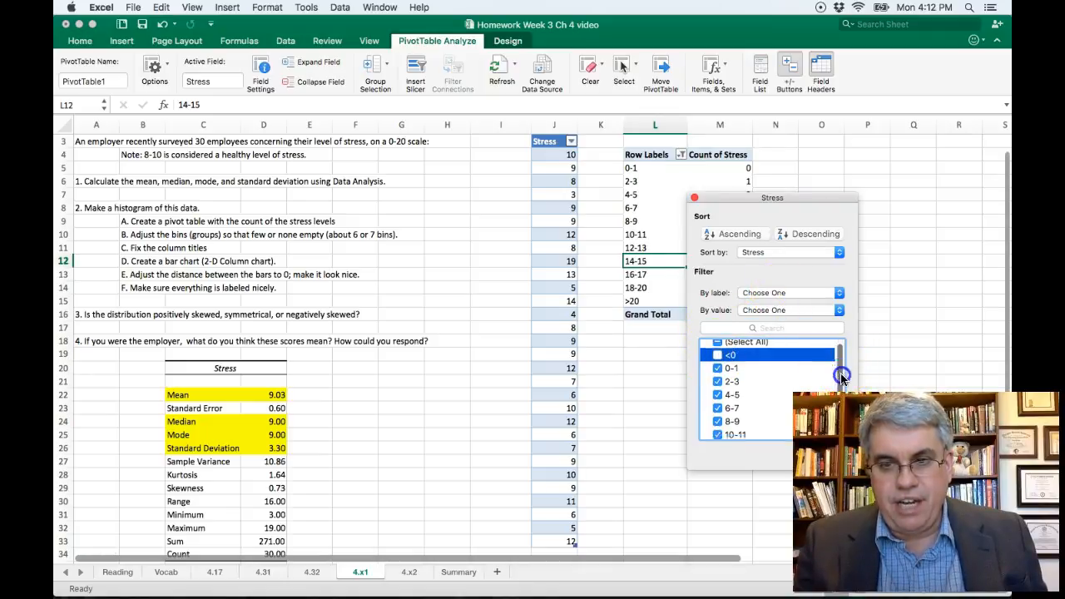
pyautogui.click(721, 433)
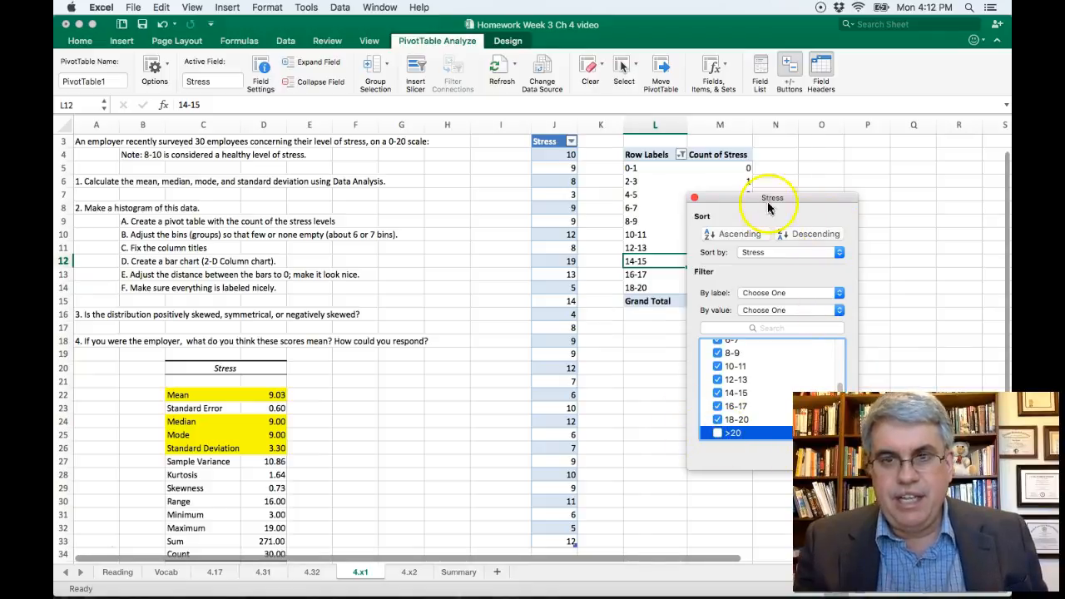
pyautogui.click(694, 199)
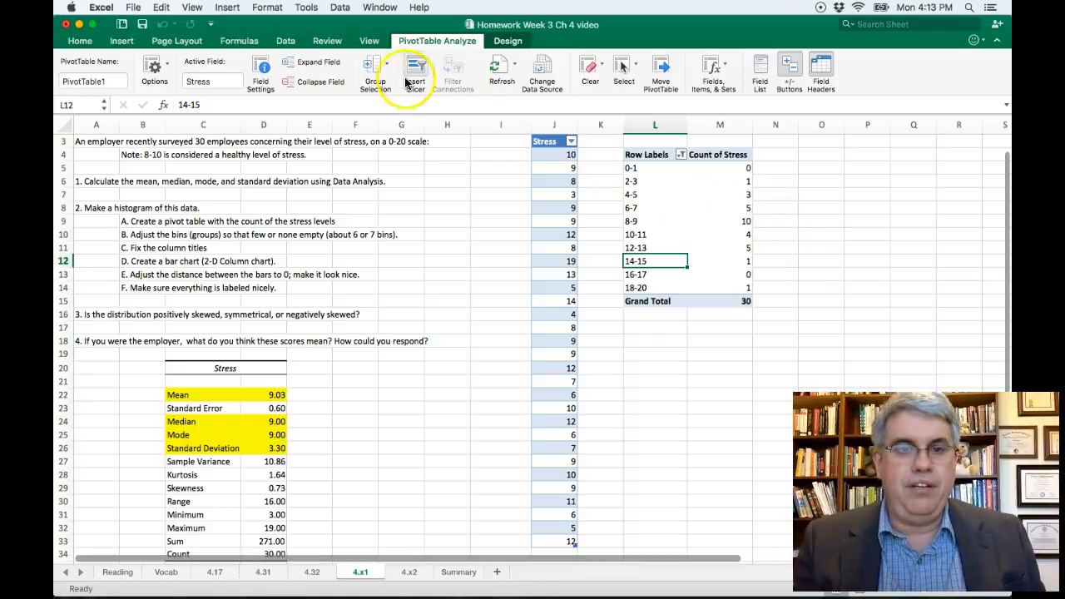
# Rename the PivotTable's column headings to "Stress Level" and "Count of Employees".
pyautogui.click(644, 155)
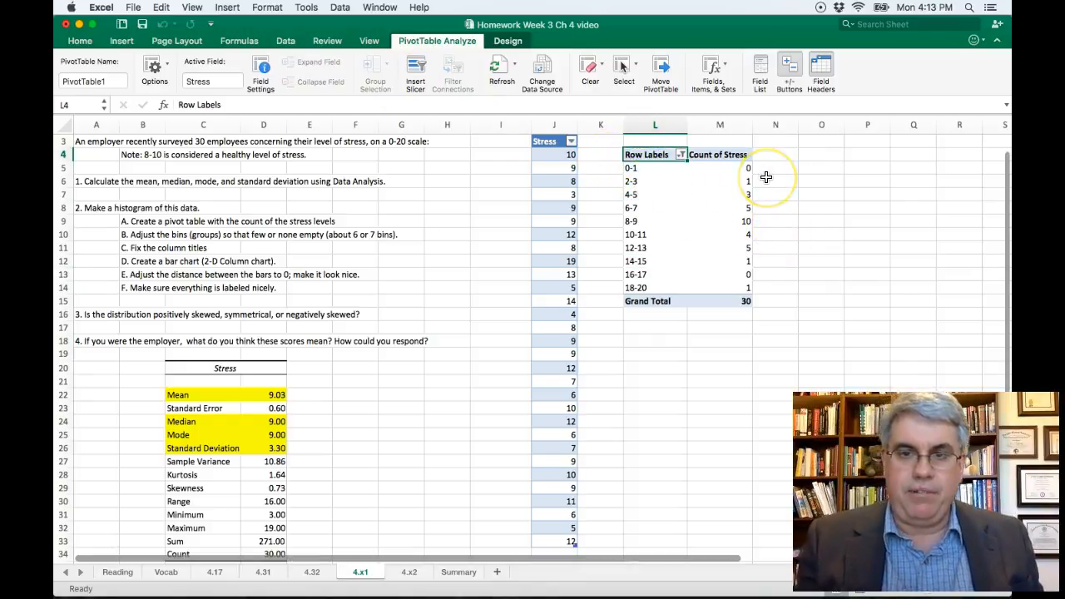
pyautogui.write('St')
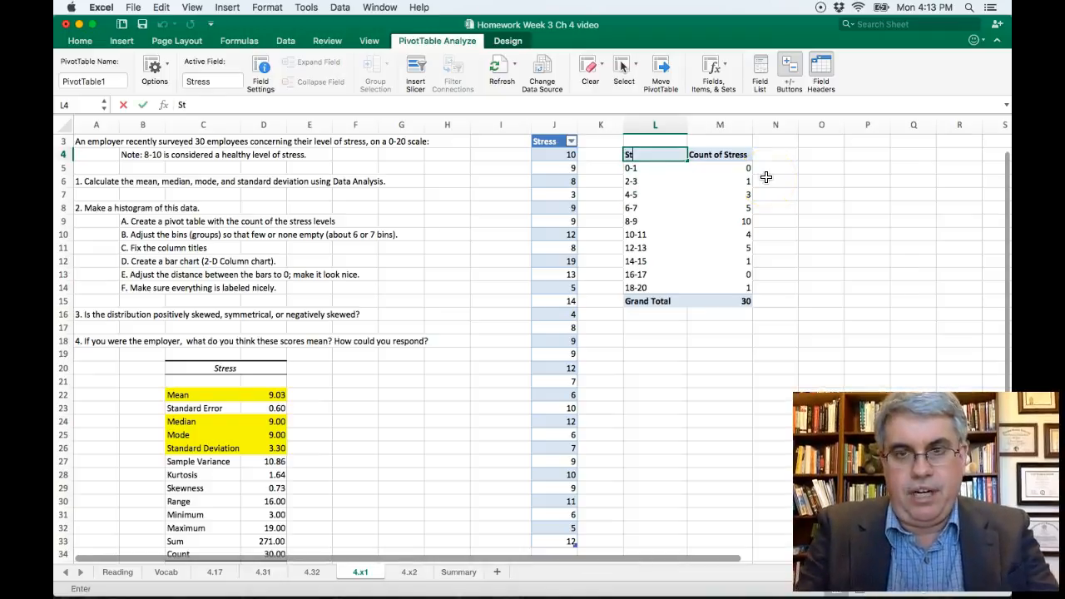
pyautogui.write('ress Level')
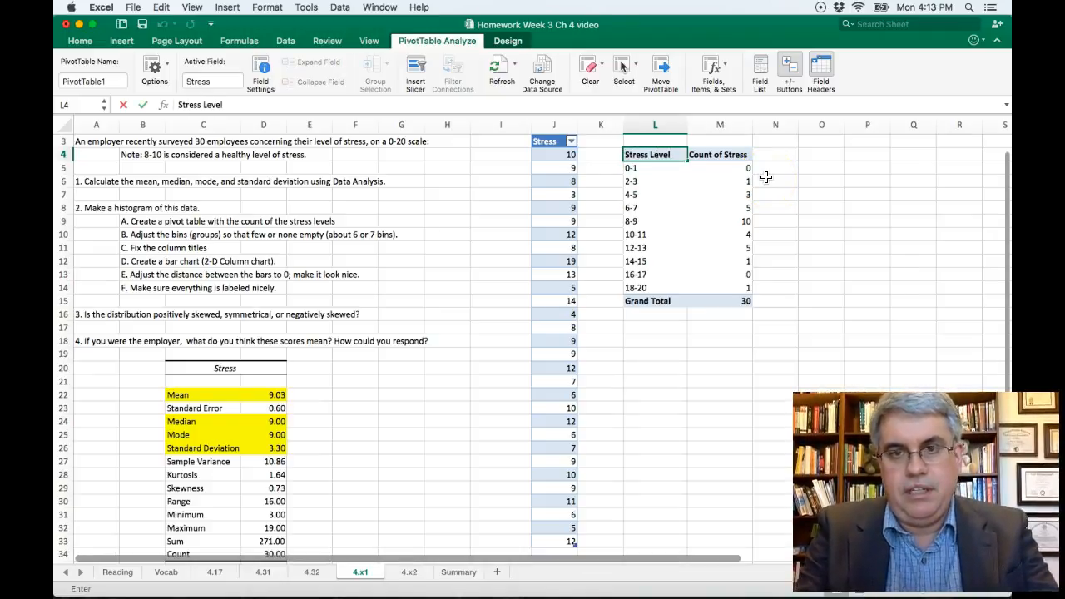
pyautogui.press('Tab')
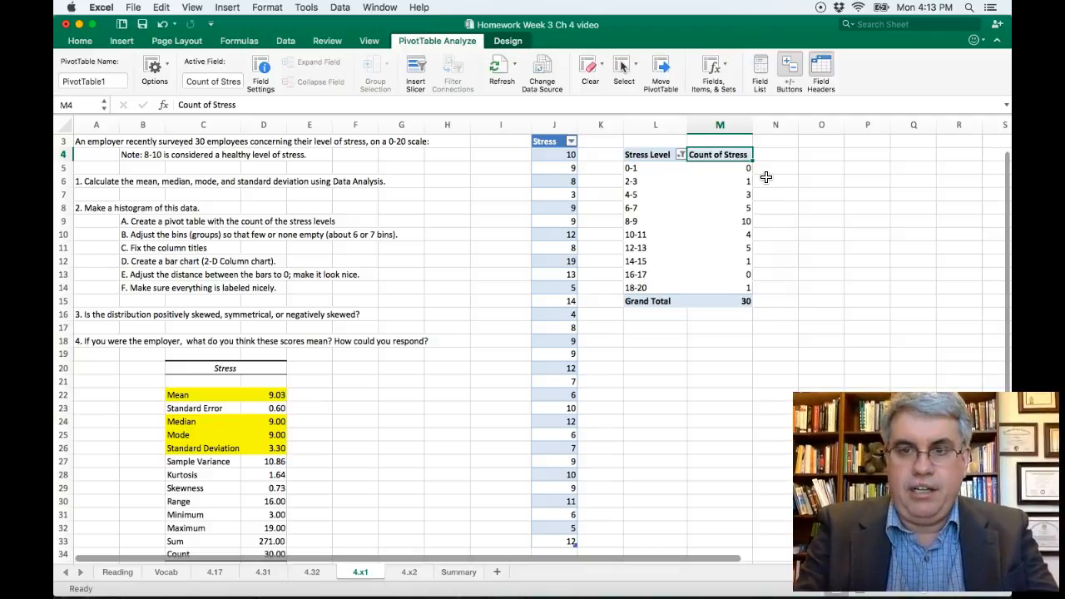
pyautogui.write('Cou')
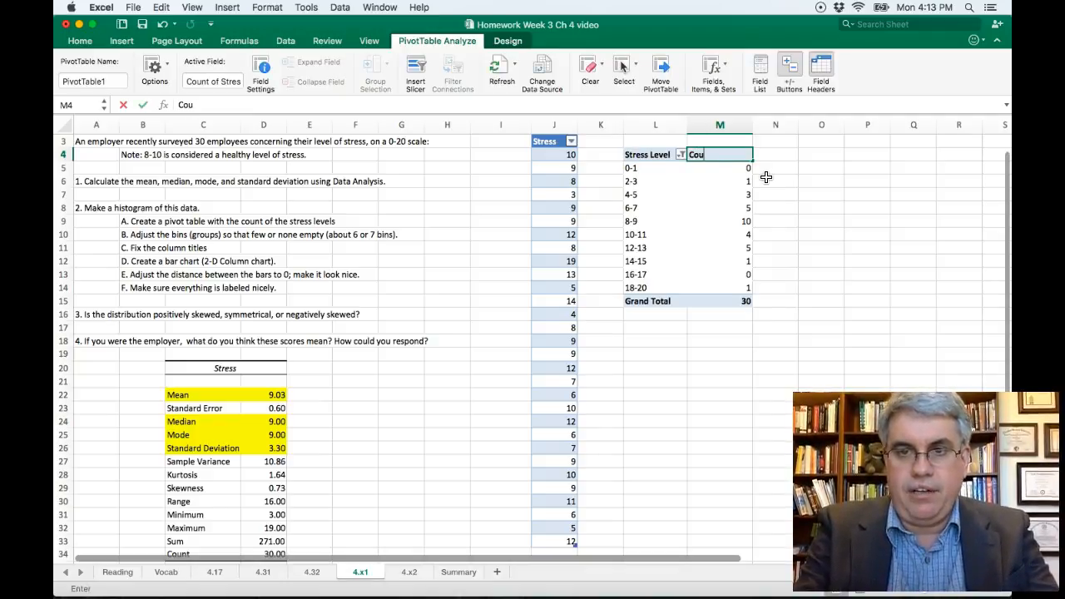
pyautogui.write('nt of Employees')
pyautogui.press('Return')
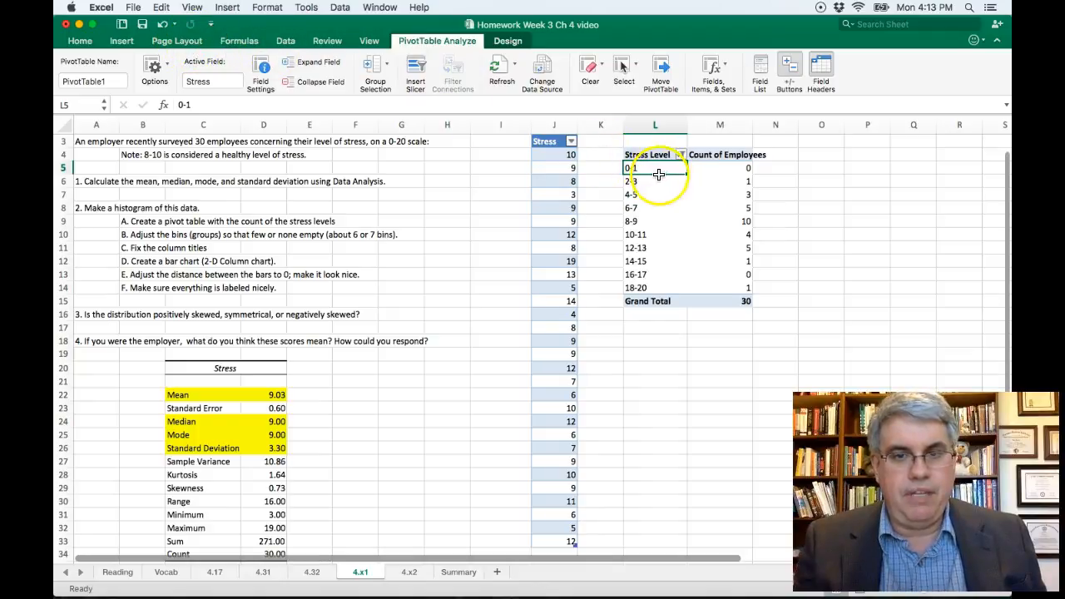
# Insert a 2-D Clustered Column chart from PivotTable range L4:M14, leaving out the Grand Total, and place it just below the PivotTable.
pyautogui.click(122, 42)
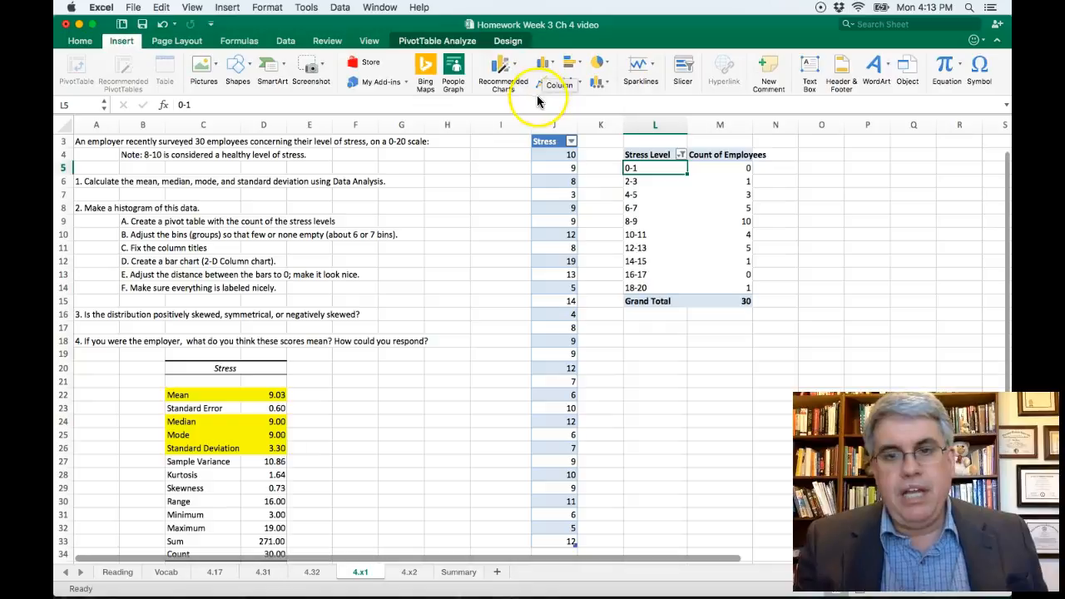
pyautogui.click(634, 154)
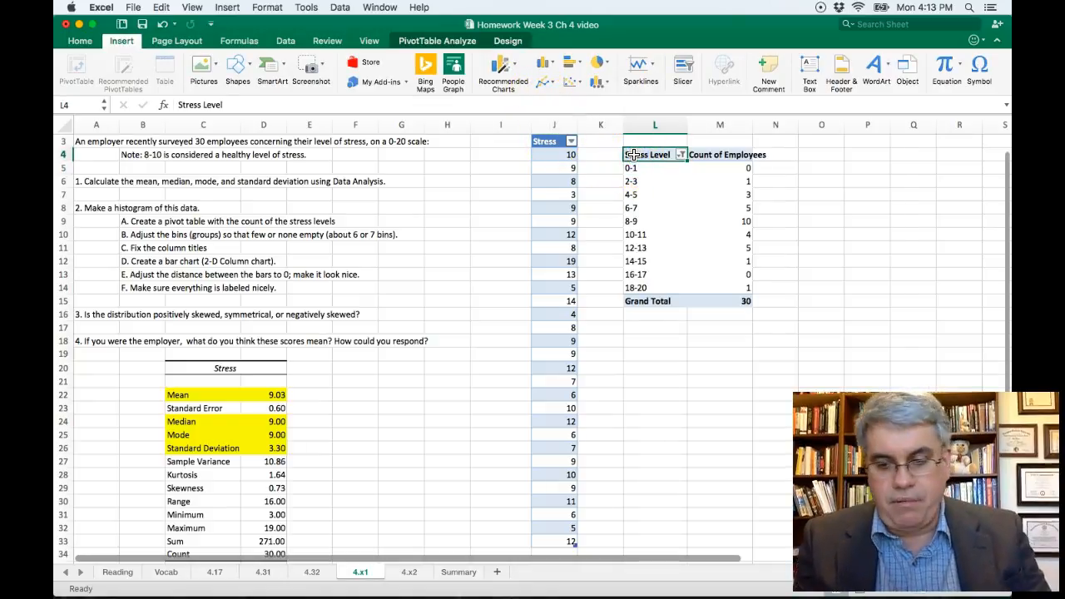
pyautogui.hotkey('shift', 'Right')
pyautogui.hotkey('shift', 'Down')
pyautogui.hotkey('shift', 'Down')
pyautogui.hotkey('shift', 'Down')
pyautogui.hotkey('shift', 'Down')
pyautogui.hotkey('shift', 'Down')
pyautogui.hotkey('shift', 'Down')
pyautogui.hotkey('shift', 'Down')
pyautogui.hotkey('shift', 'Down')
pyautogui.hotkey('shift', 'Down')
pyautogui.hotkey('shift', 'Down')
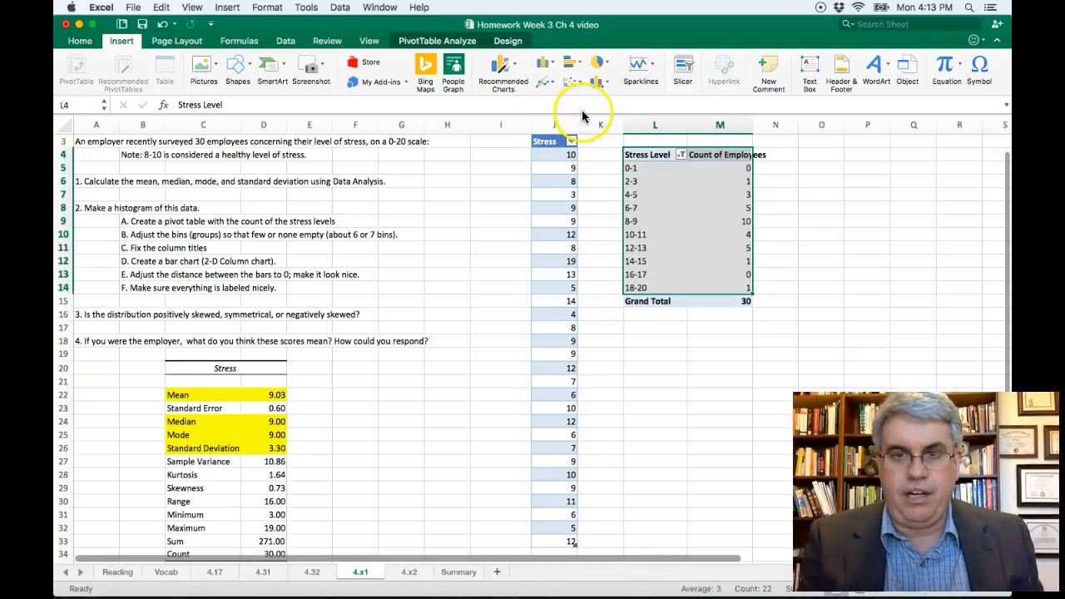
pyautogui.click(545, 64)
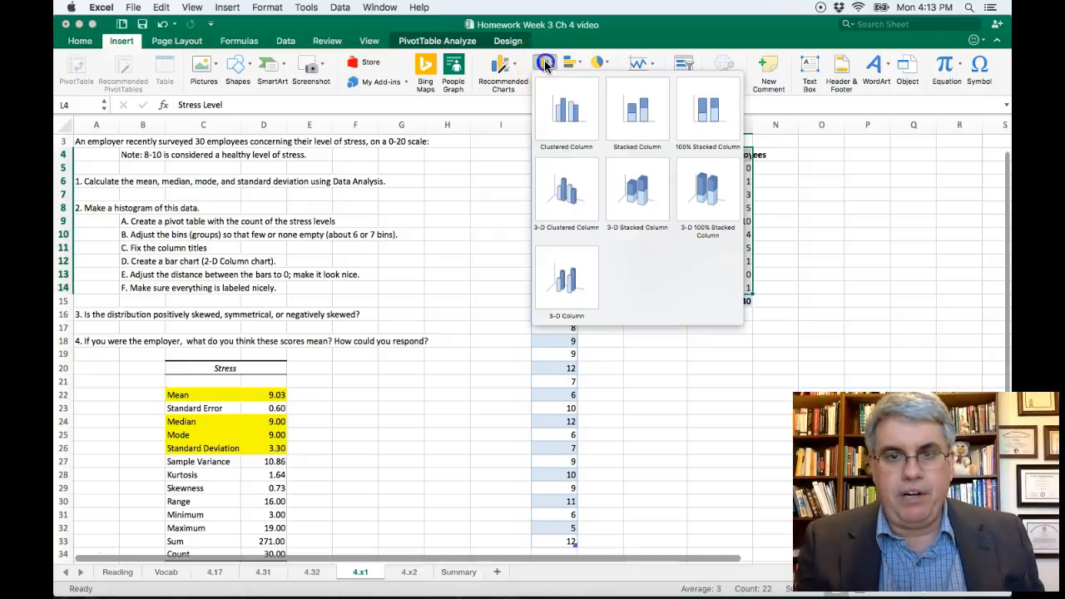
pyautogui.click(564, 113)
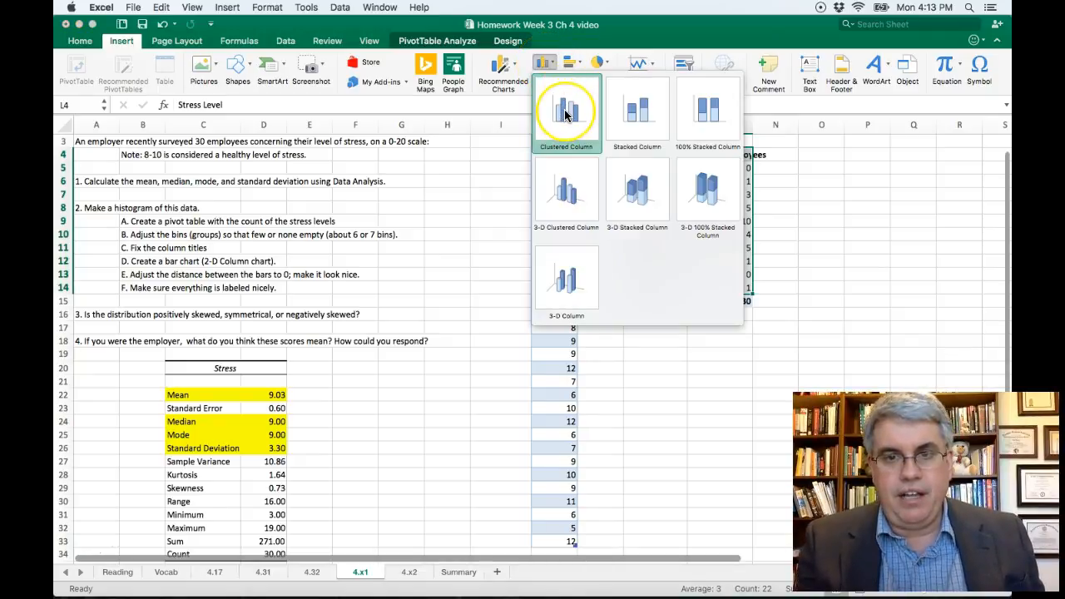
pyautogui.click(565, 114)
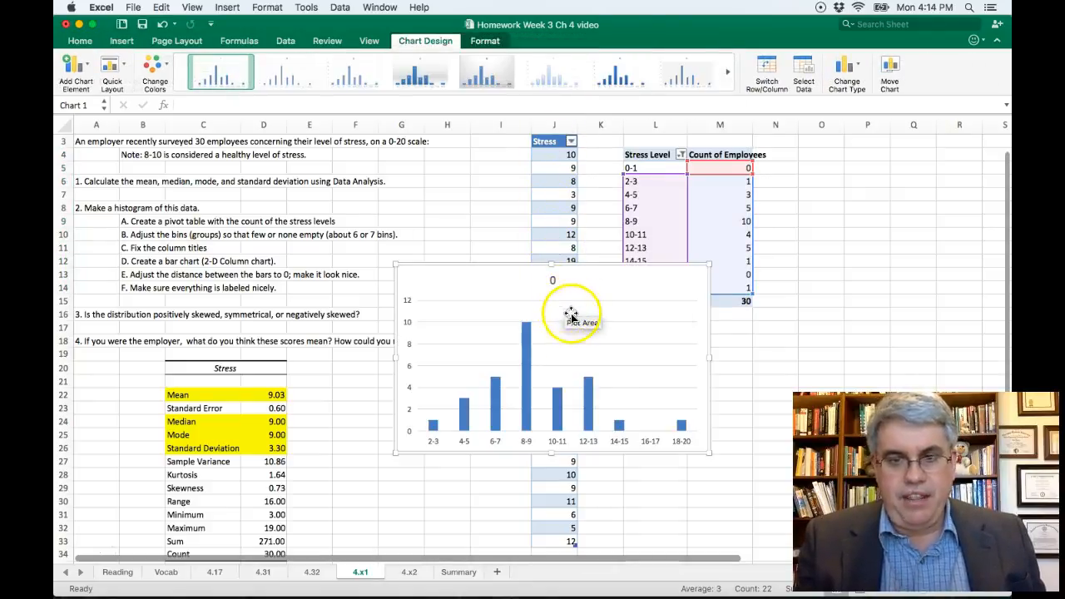
pyautogui.moveTo(522, 267); pyautogui.dragTo(735, 310)
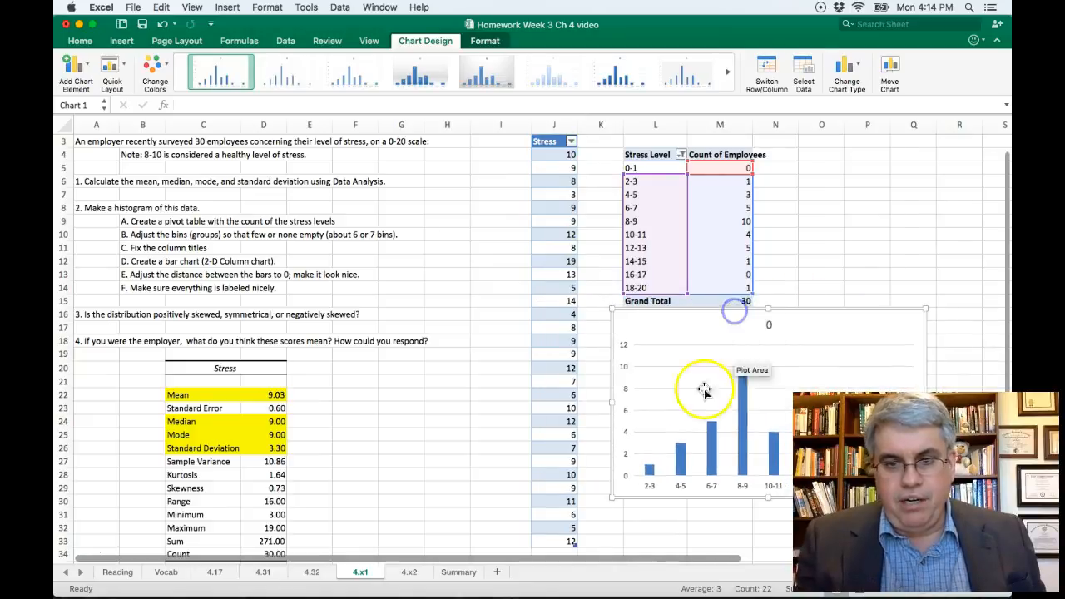
pyautogui.moveTo(374, 560); pyautogui.dragTo(556, 564)
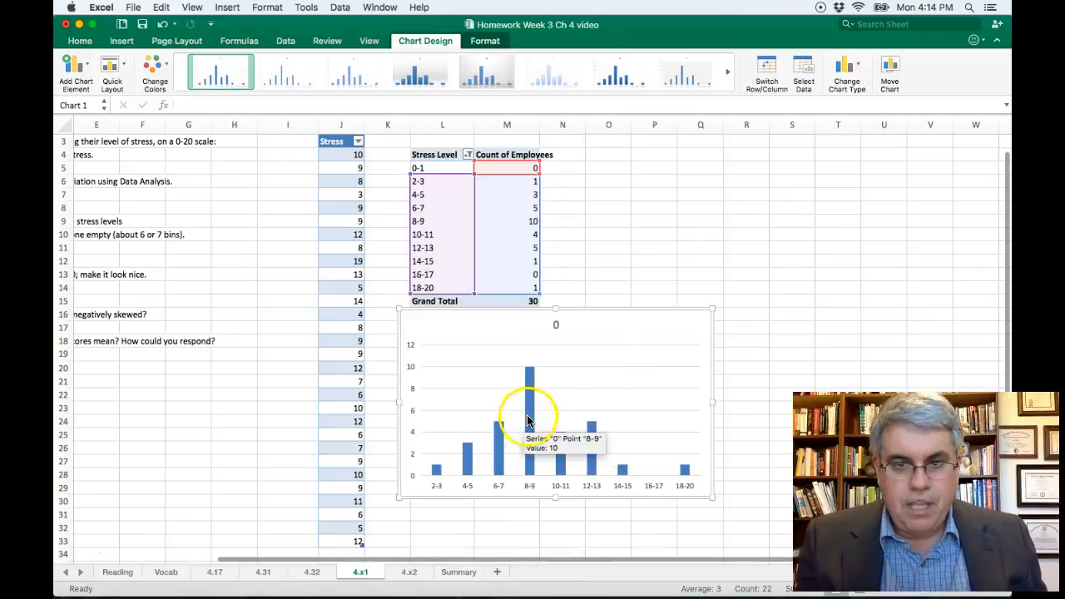
# Change the column chart's title to "Stress Level of Employees".
pyautogui.click(556, 325)
pyautogui.click(559, 324)
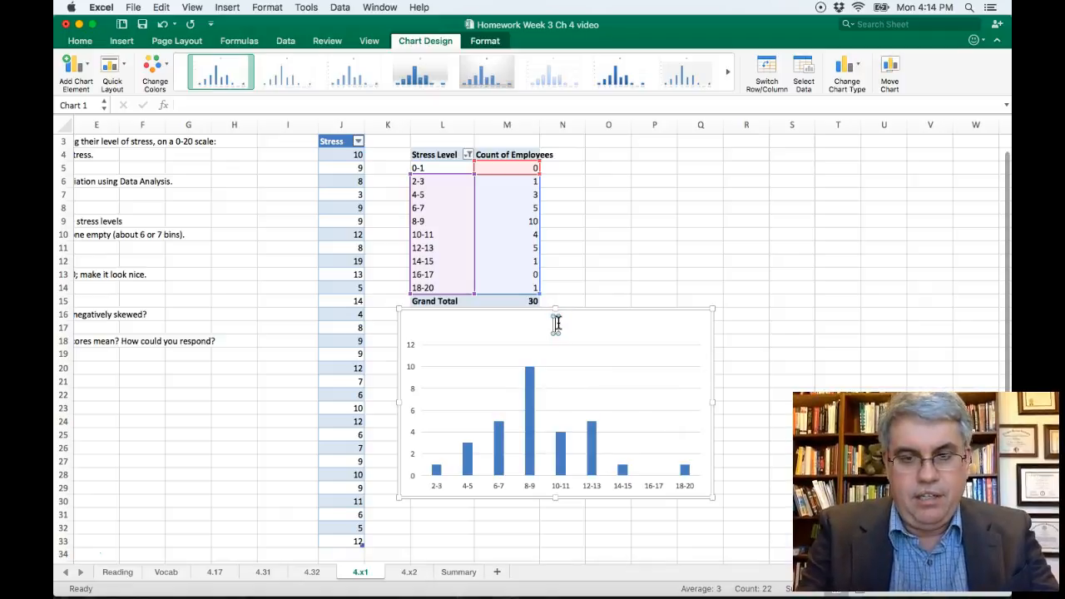
pyautogui.write('Stress Lev')
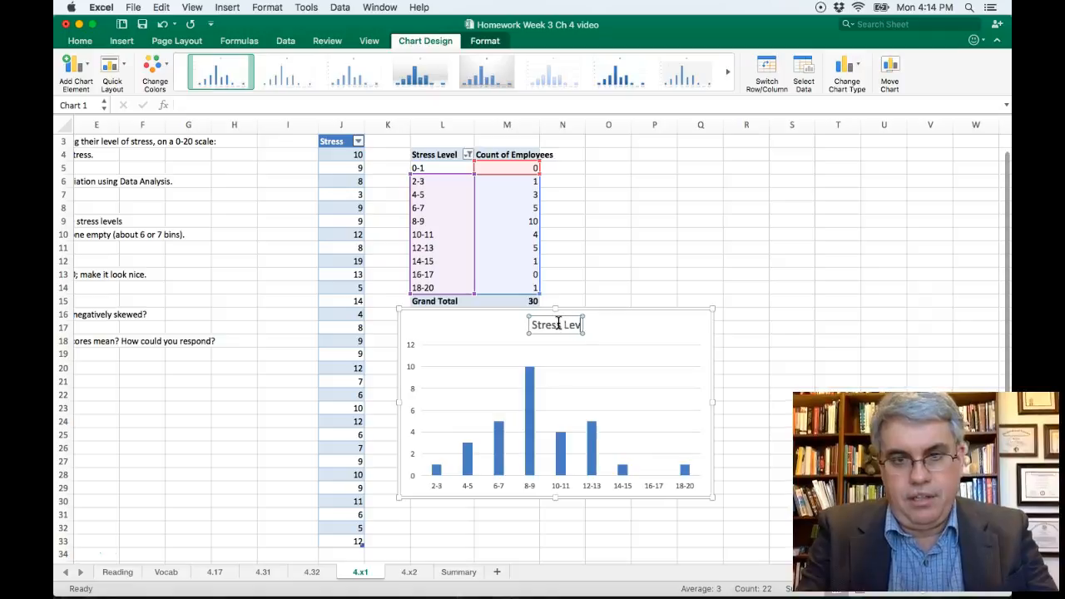
pyautogui.write('el of Employees')
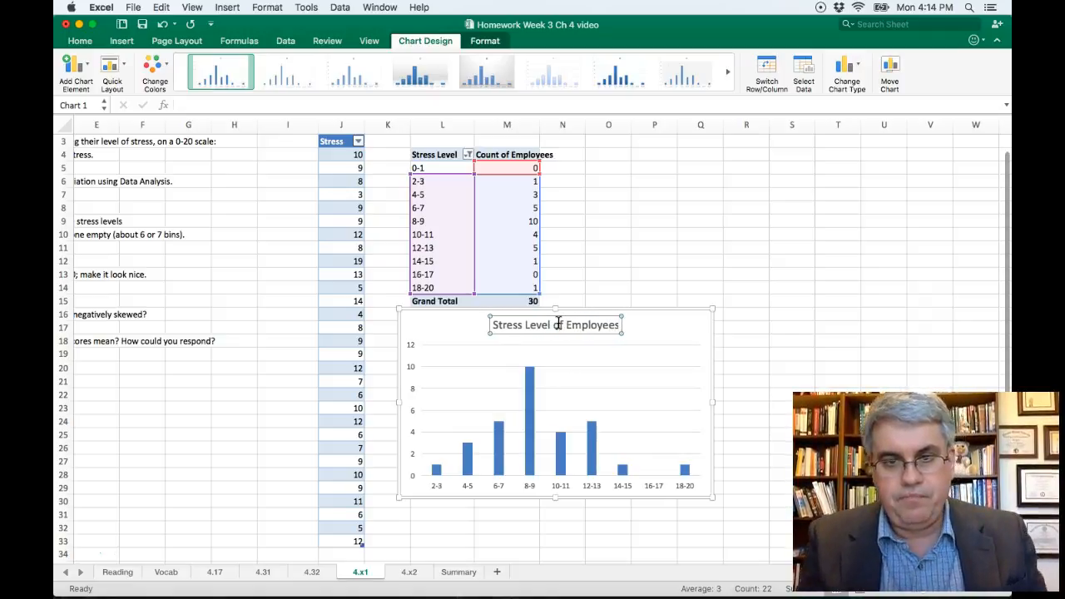
# Set the column series' gap width to 0% and give its bars a solid black border.
pyautogui.doubleClick(529, 420)
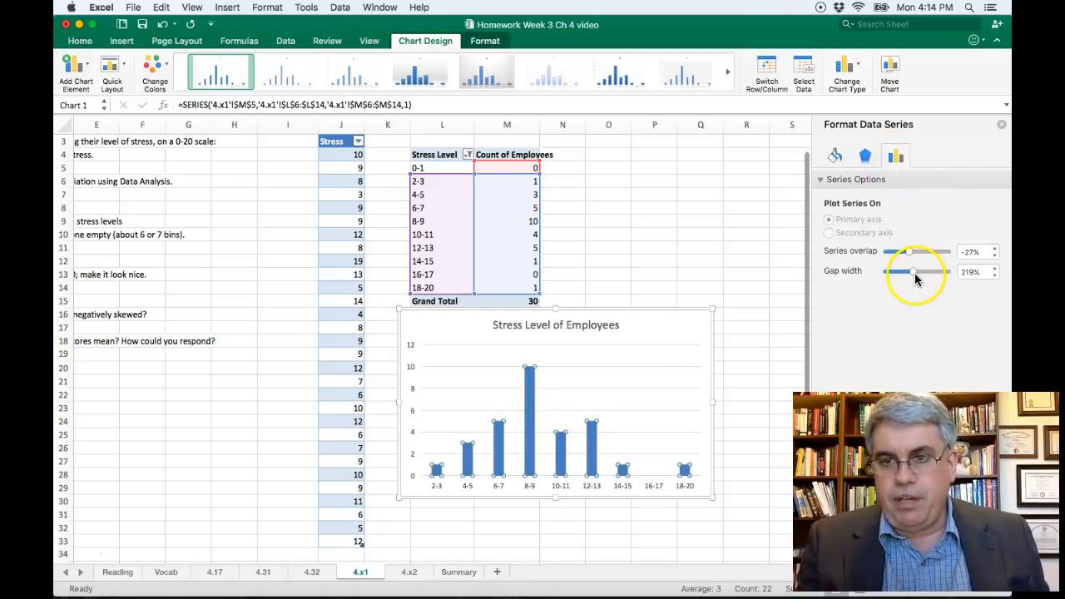
pyautogui.moveTo(913, 276); pyautogui.dragTo(881, 273)
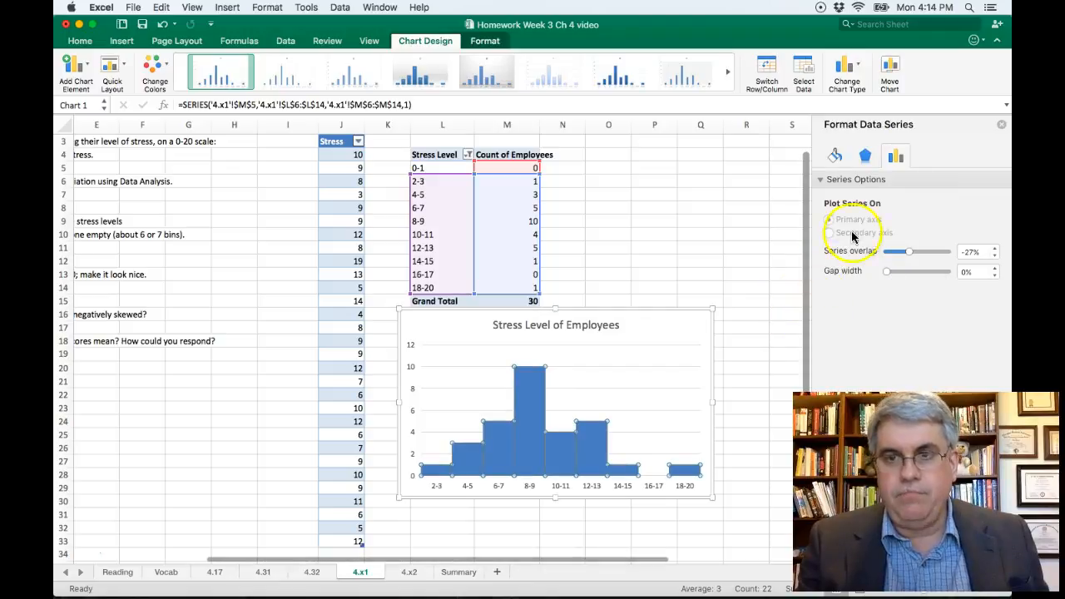
pyautogui.click(835, 158)
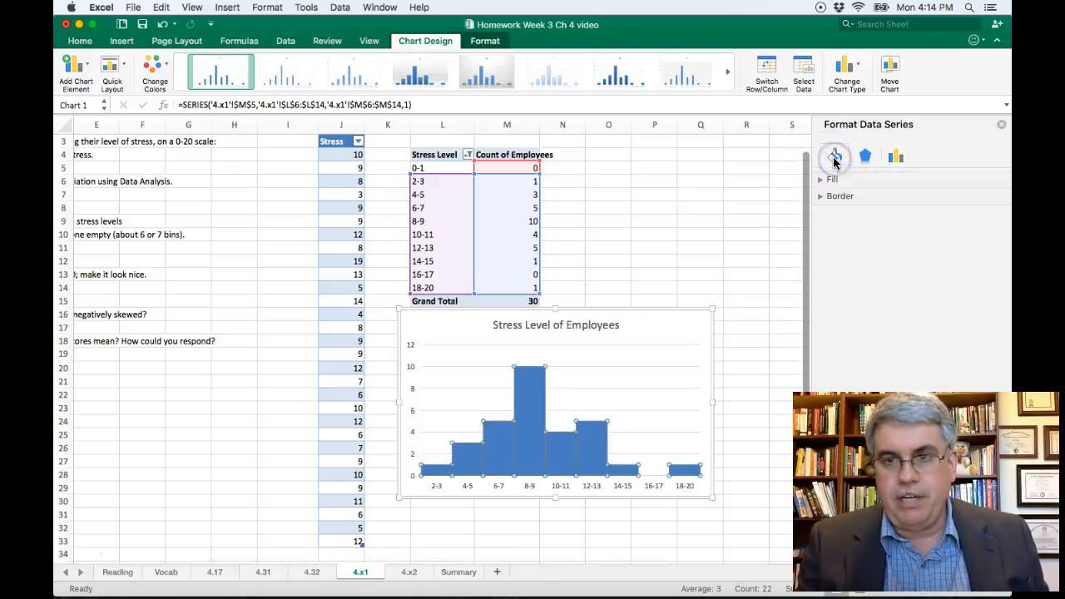
pyautogui.click(838, 198)
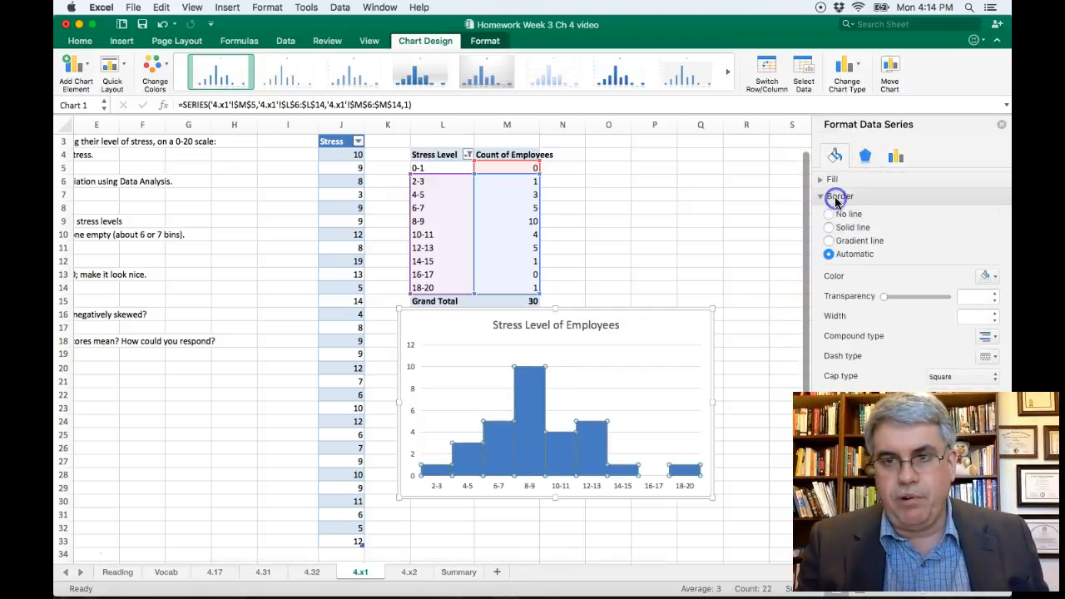
pyautogui.click(830, 231)
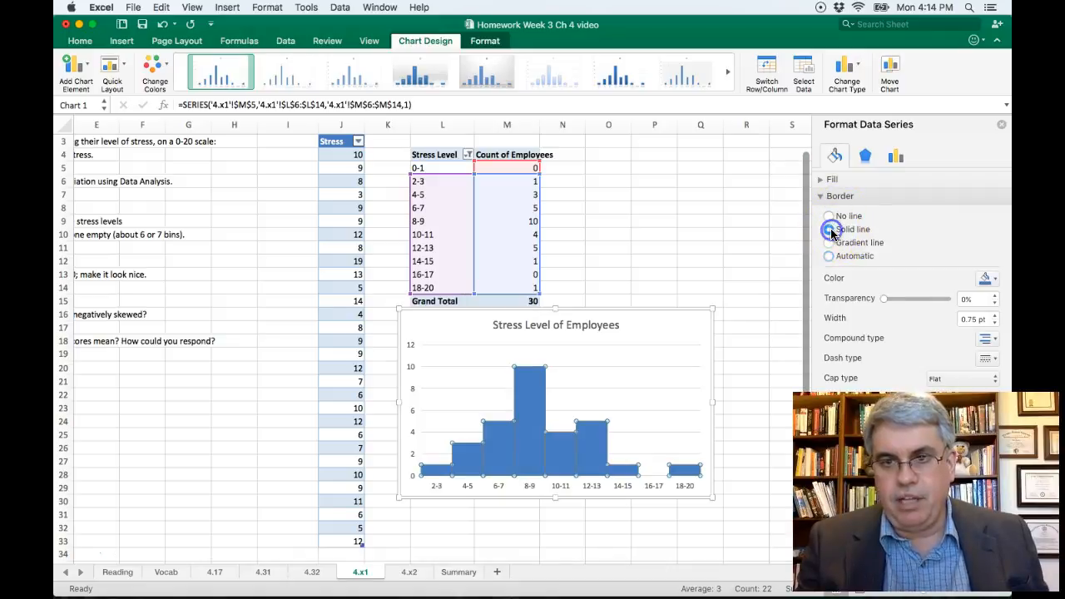
pyautogui.click(990, 278)
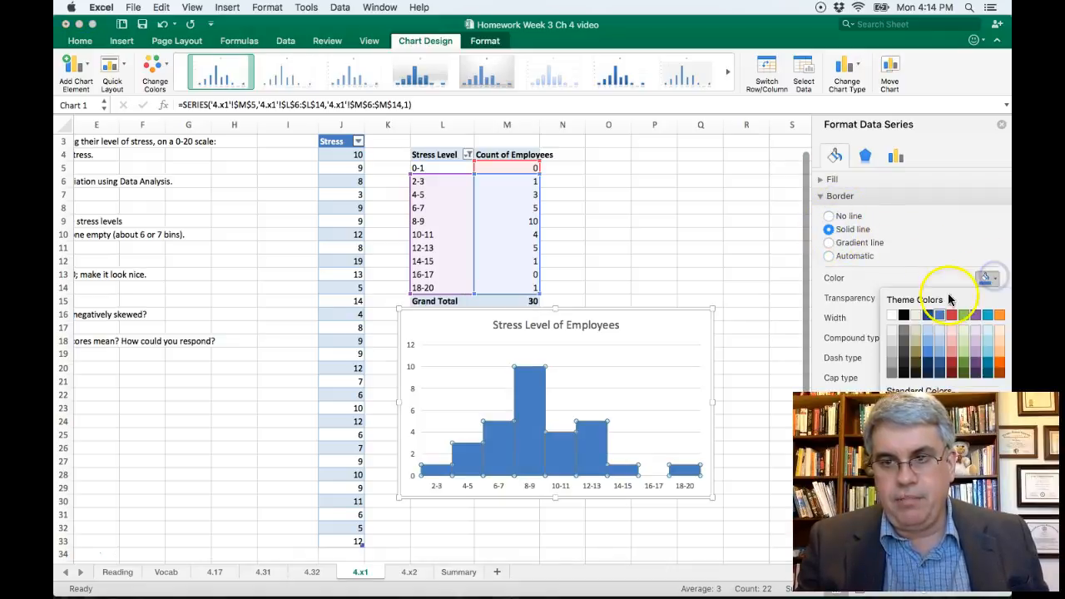
pyautogui.click(904, 316)
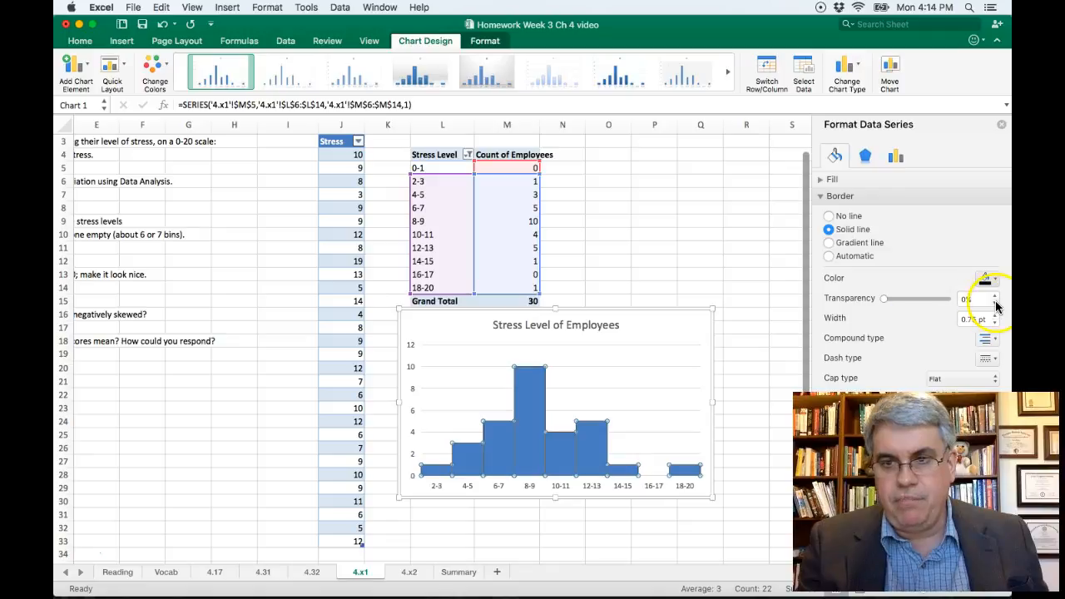
# Thicken the border of the histogram bars to 2 pt.
pyautogui.click(995, 315)
pyautogui.click(995, 315)
pyautogui.click(995, 315)
pyautogui.click(996, 315)
pyautogui.click(995, 315)
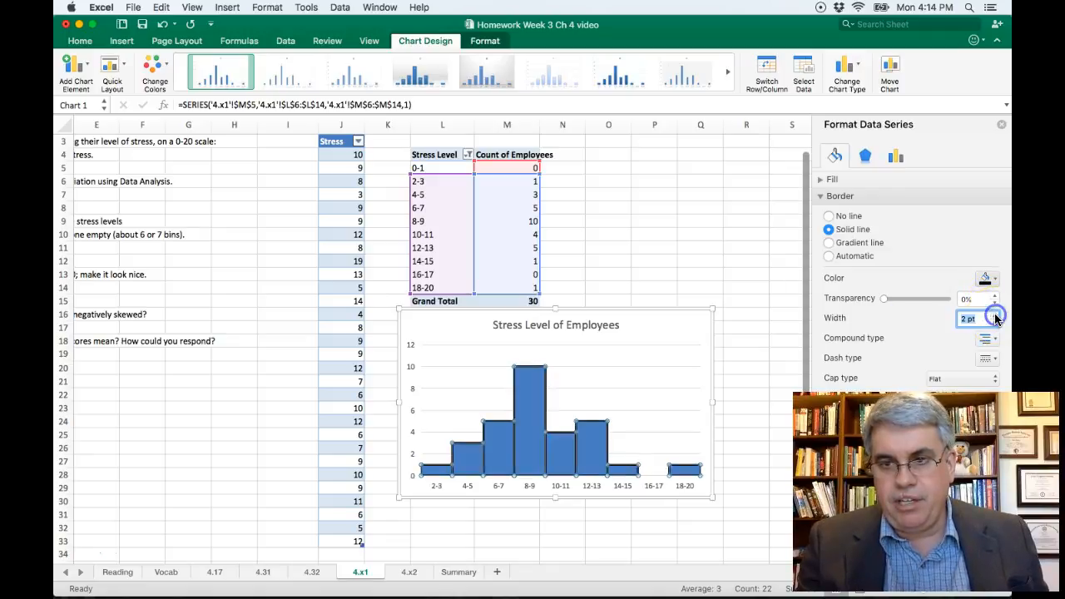
pyautogui.click(751, 366)
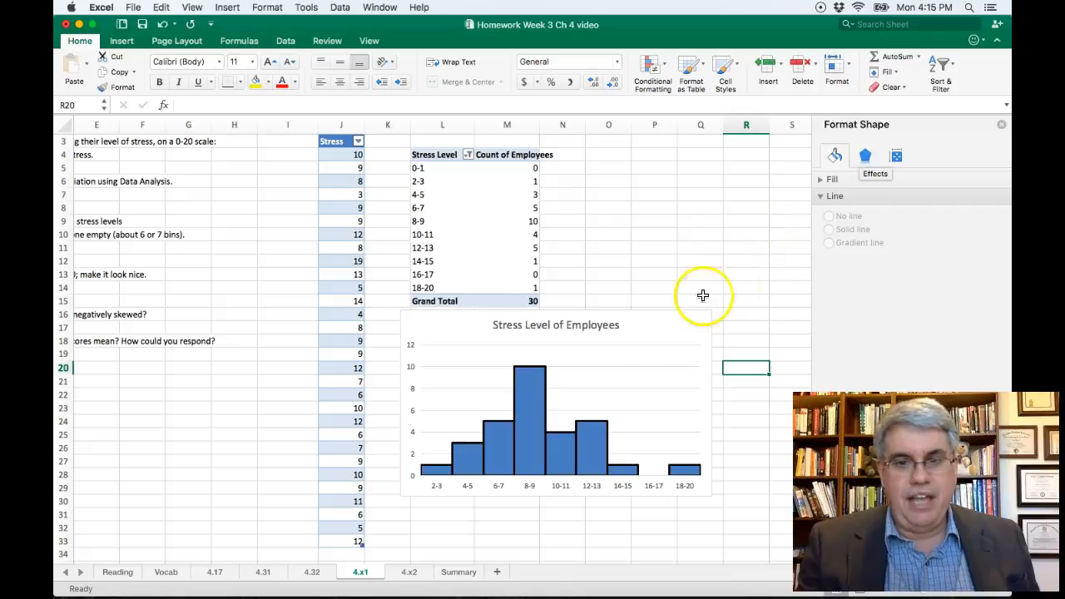
# Add a primary horizontal axis title to the histogram reading "Stress Score".
pyautogui.click(611, 369)
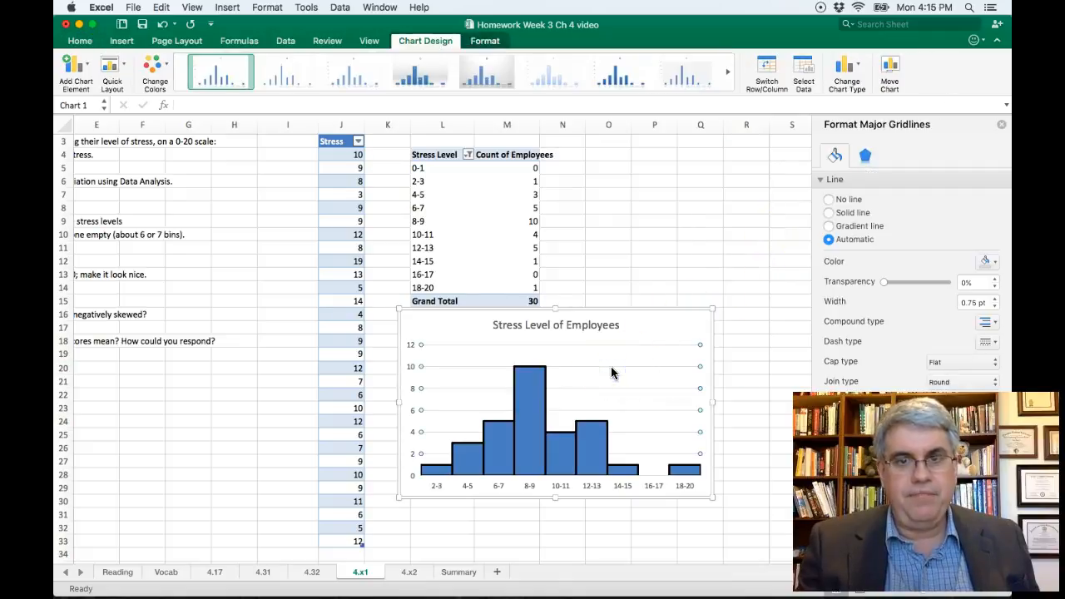
pyautogui.click(80, 73)
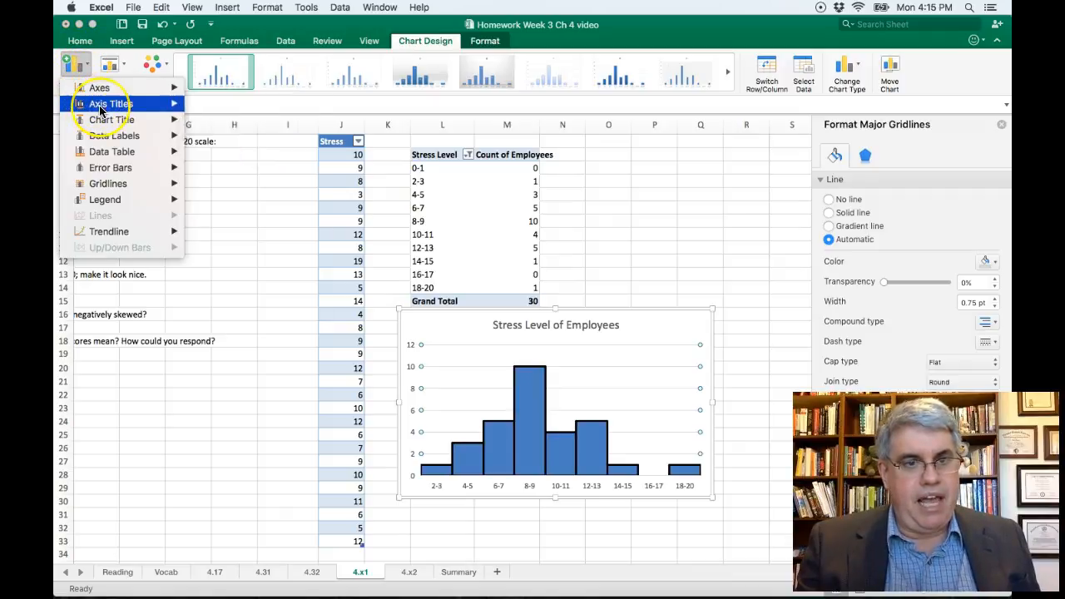
pyautogui.moveTo(100, 108)
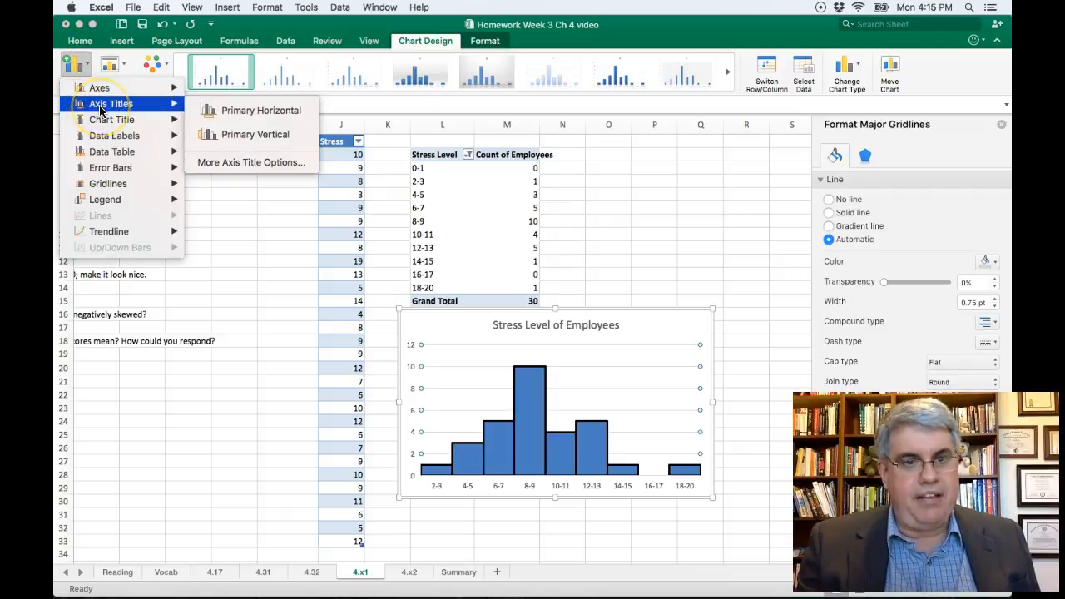
pyautogui.click(220, 112)
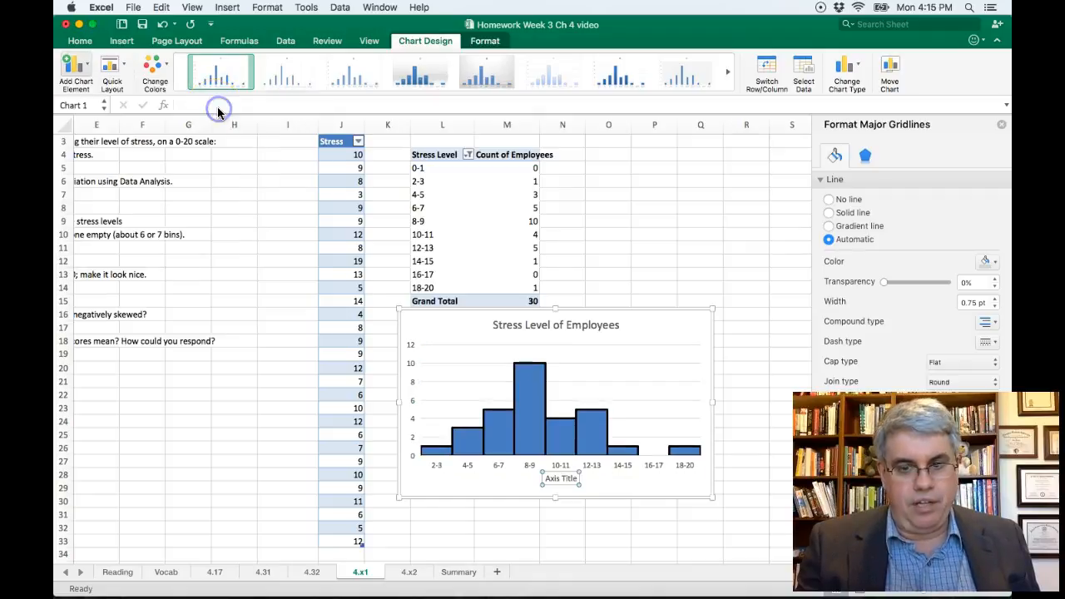
pyautogui.click(574, 479)
pyautogui.press('BackSpace')
pyautogui.press('BackSpace')
pyautogui.press('BackSpace')
pyautogui.press('BackSpace')
pyautogui.press('BackSpace')
pyautogui.press('BackSpace')
pyautogui.press('BackSpace')
pyautogui.press('BackSpace')
pyautogui.press('BackSpace')
pyautogui.press('BackSpace')
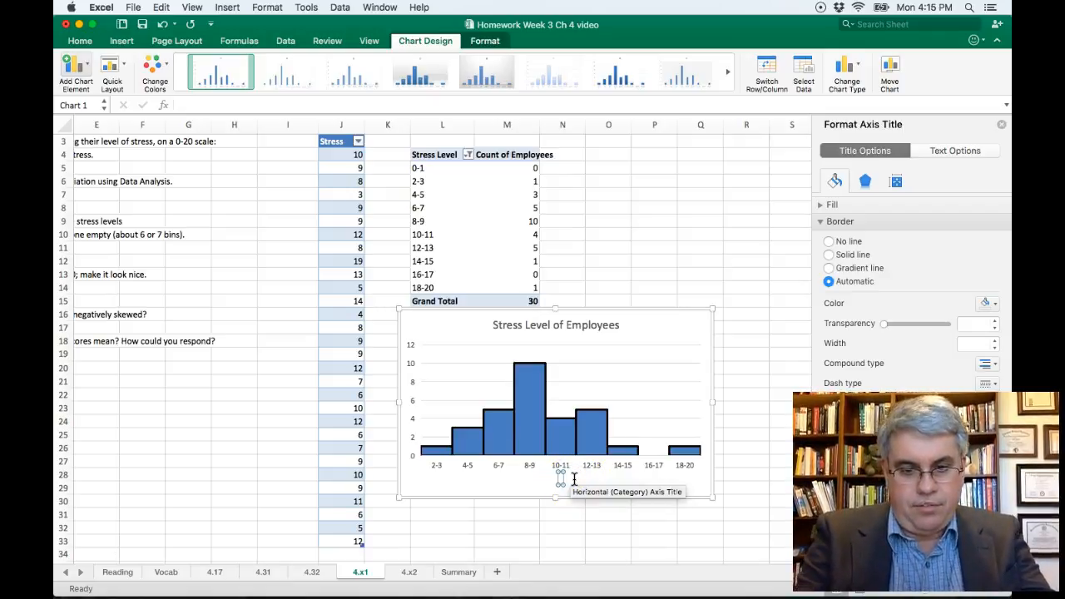
pyautogui.write('Stress Score')
pyautogui.click(561, 490)
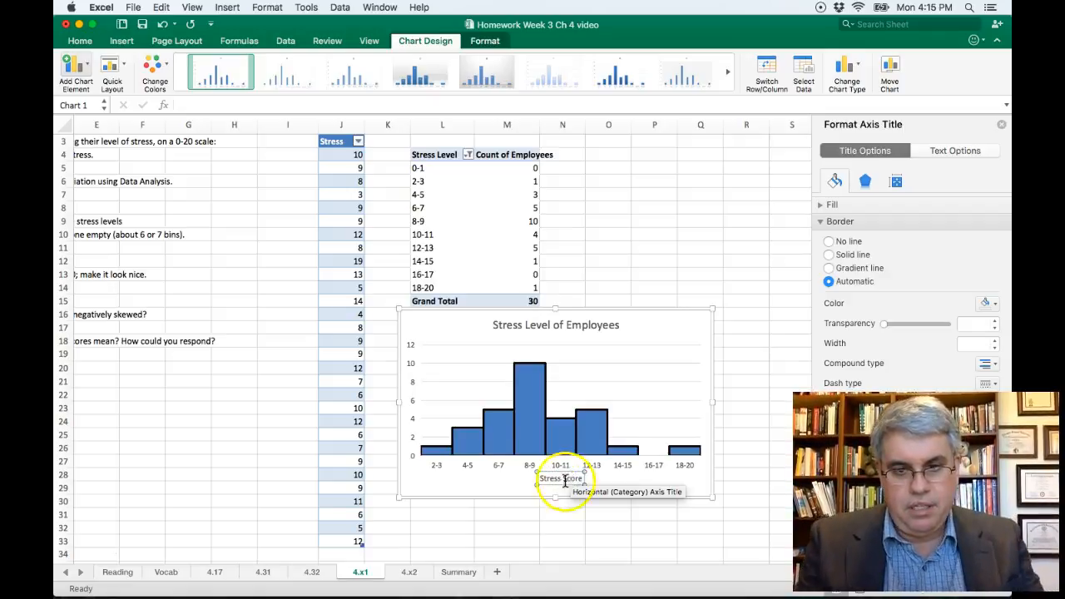
pyautogui.click(503, 485)
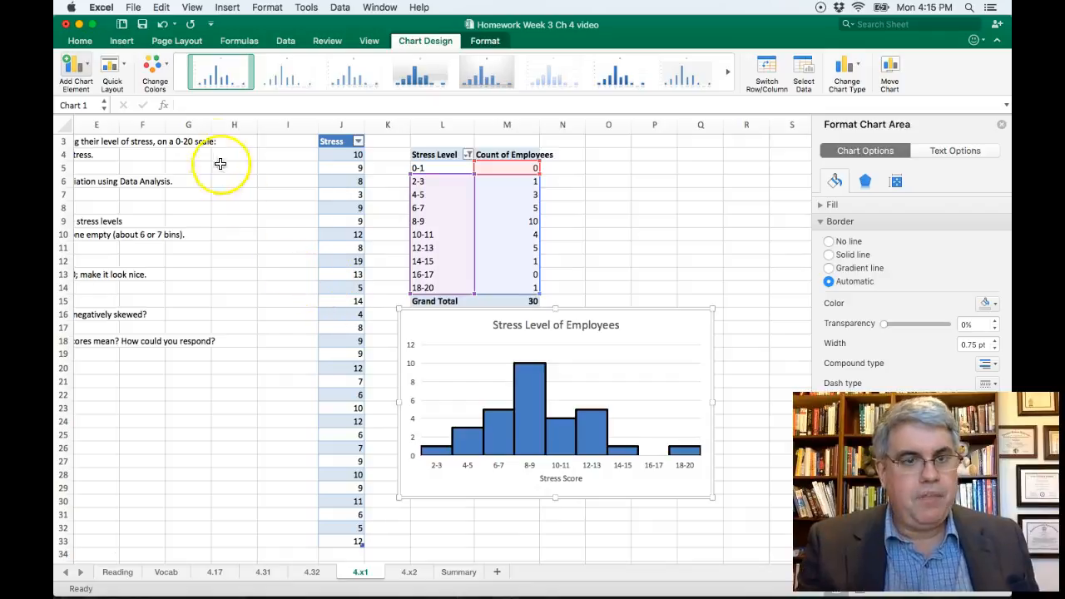
# Add a primary vertical axis title to the histogram reading "Number of Employees".
pyautogui.click(79, 73)
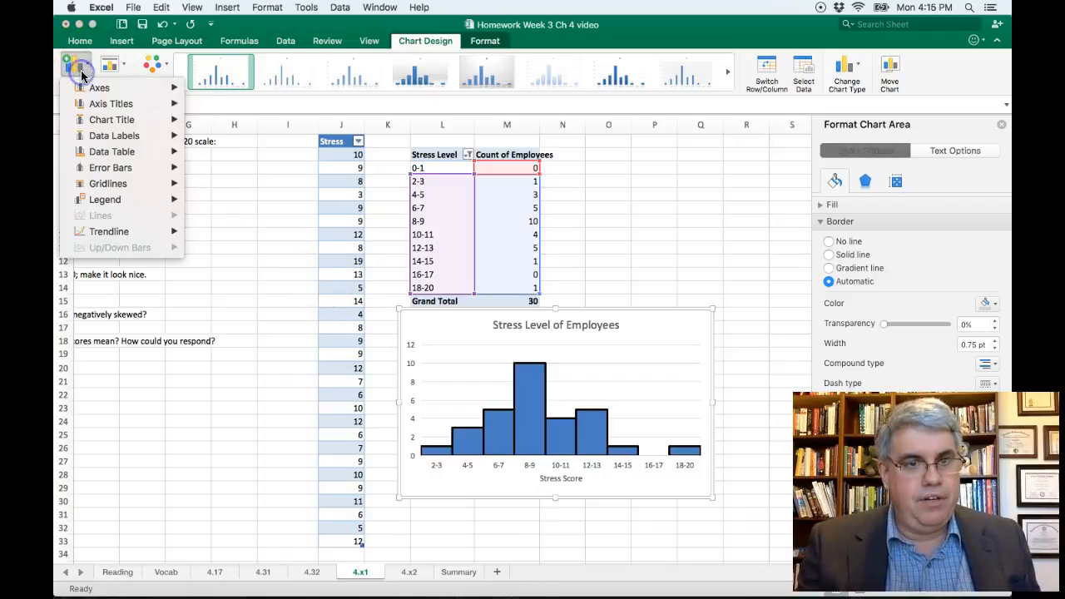
pyautogui.moveTo(98, 103)
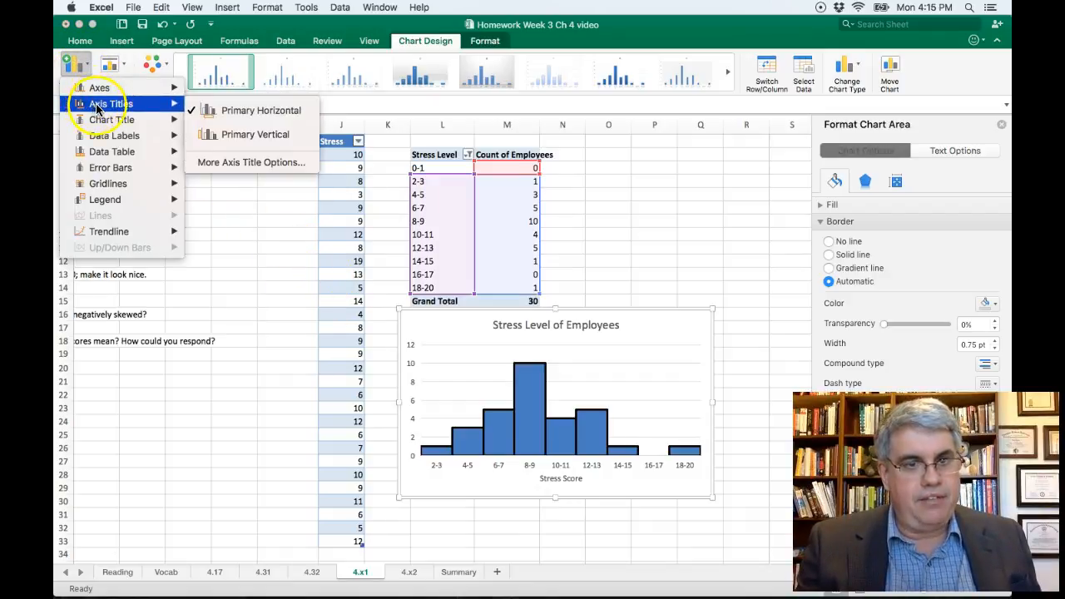
pyautogui.click(208, 134)
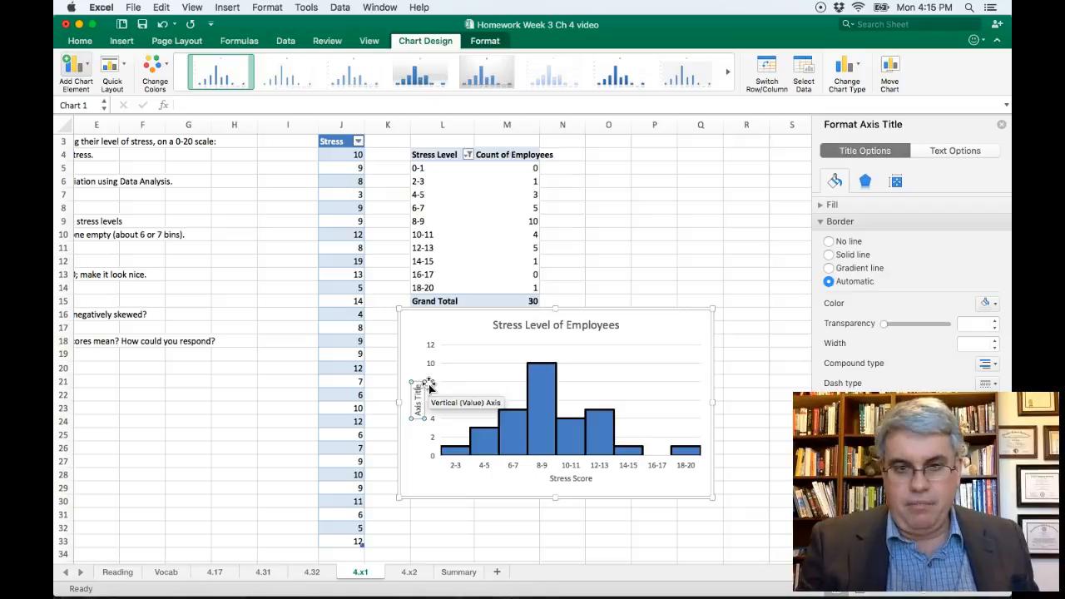
pyautogui.press('BackSpace')
pyautogui.press('BackSpace')
pyautogui.press('BackSpace')
pyautogui.press('BackSpace')
pyautogui.press('BackSpace')
pyautogui.press('BackSpace')
pyautogui.press('BackSpace')
pyautogui.press('BackSpace')
pyautogui.press('BackSpace')
pyautogui.press('BackSpace')
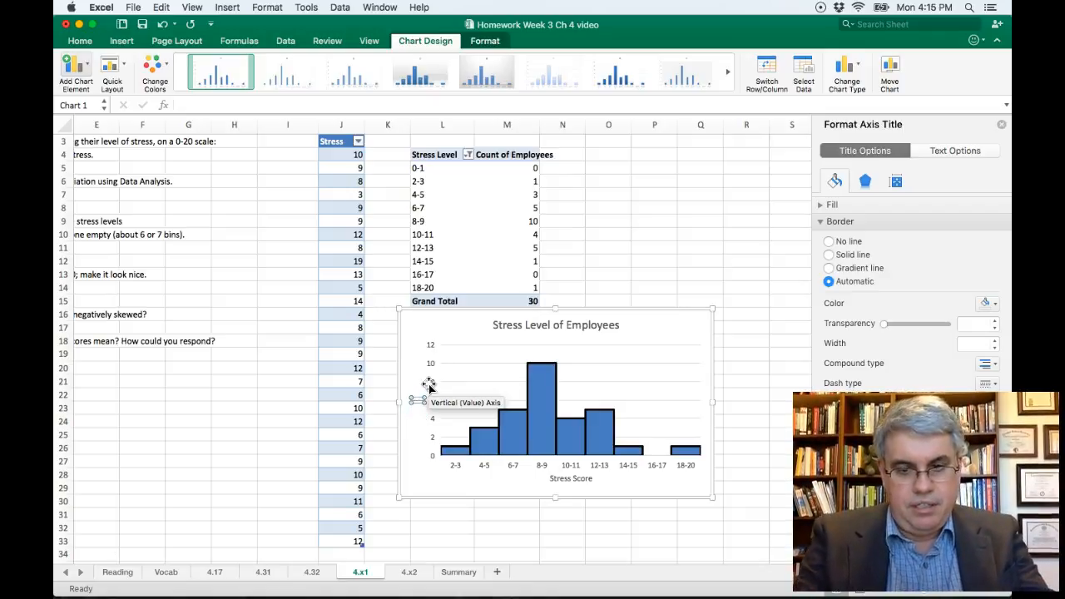
pyautogui.write('Number of Employees')
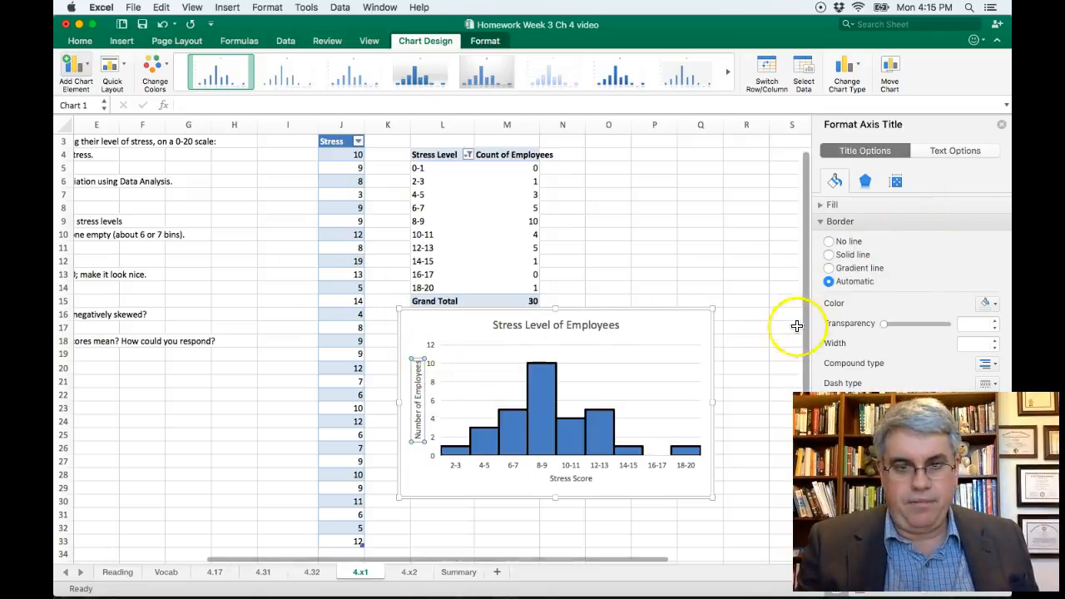
pyautogui.click(750, 324)
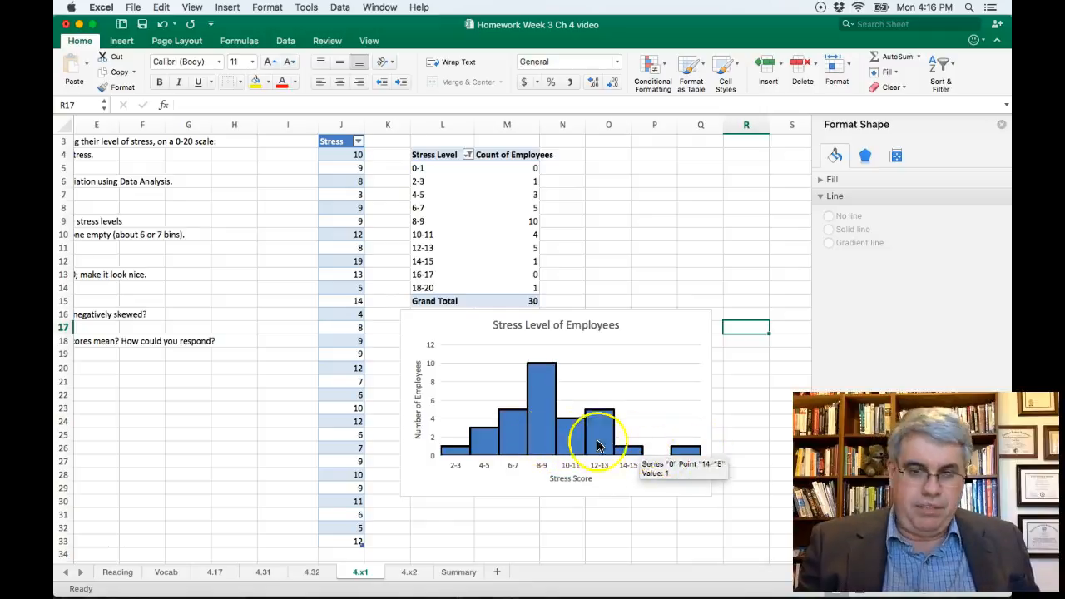
# Enter the distribution's shape, "Symmetrical or slightly positive", in cell L31 below the histogram.
pyautogui.click(446, 516)
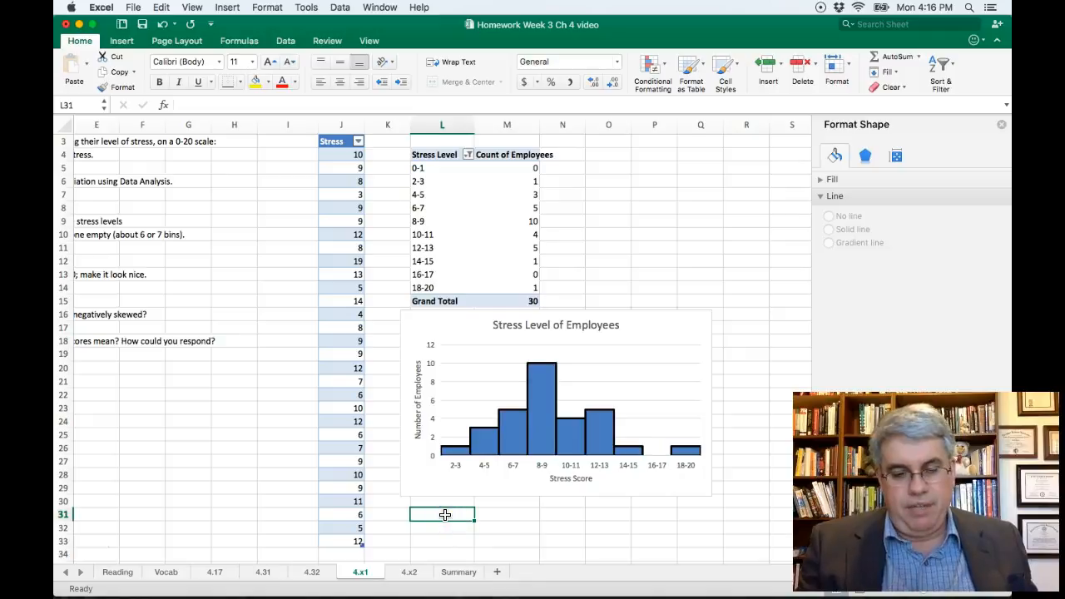
pyautogui.write('S')
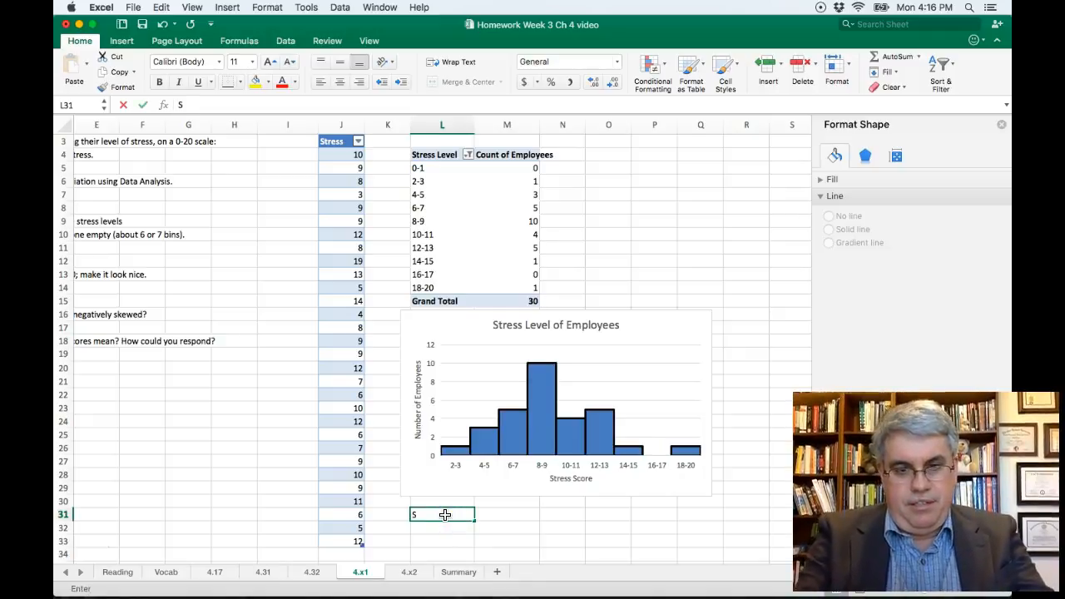
pyautogui.write('ymmeti')
pyautogui.press('BackSpace')
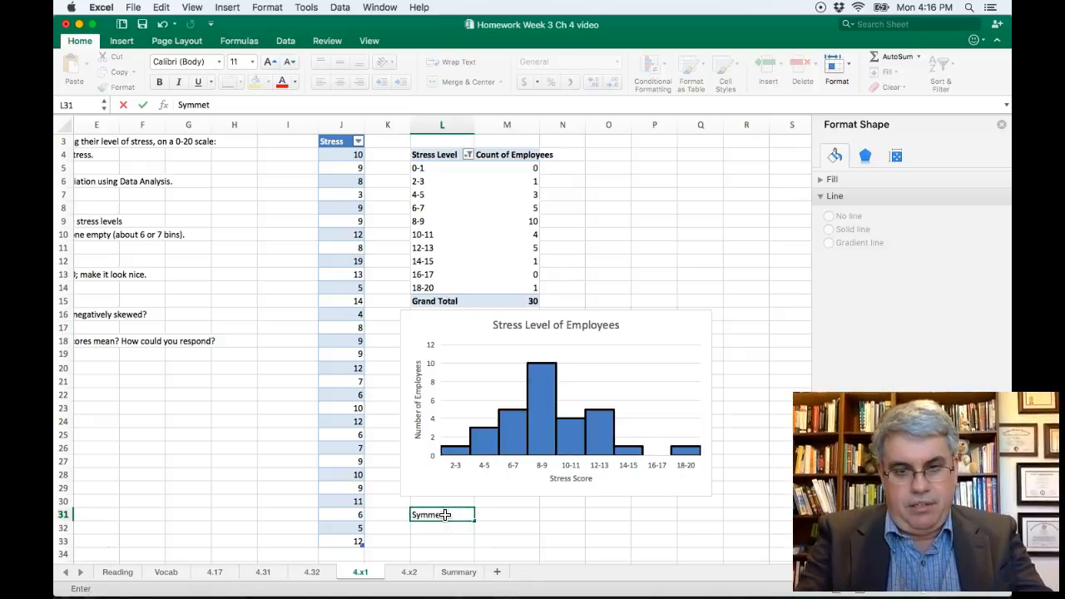
pyautogui.moveTo(632, 448)
pyautogui.write('rical or sl')
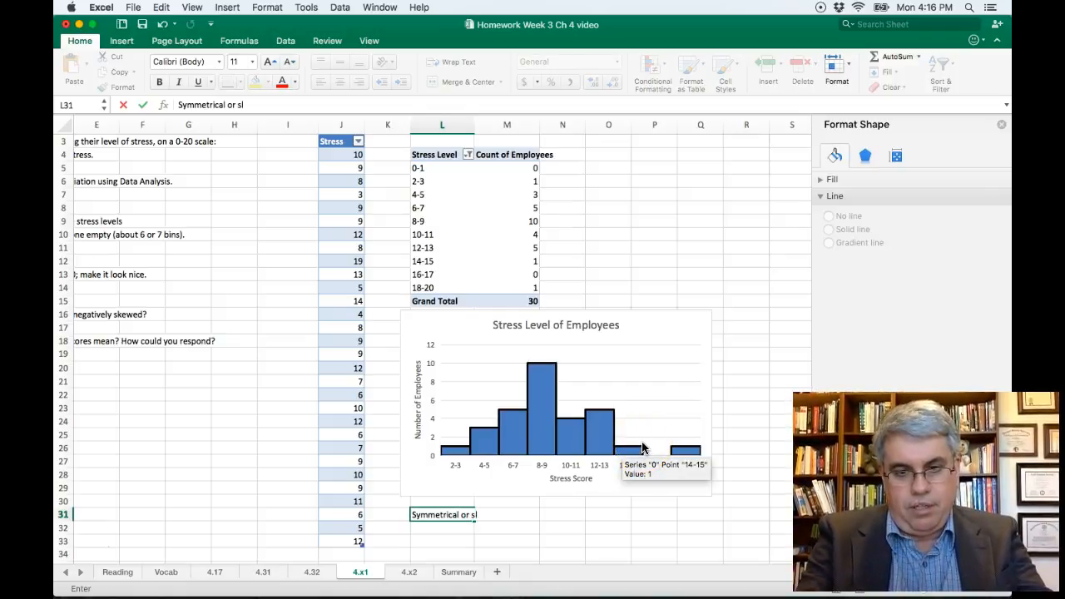
pyautogui.write('ightly positive')
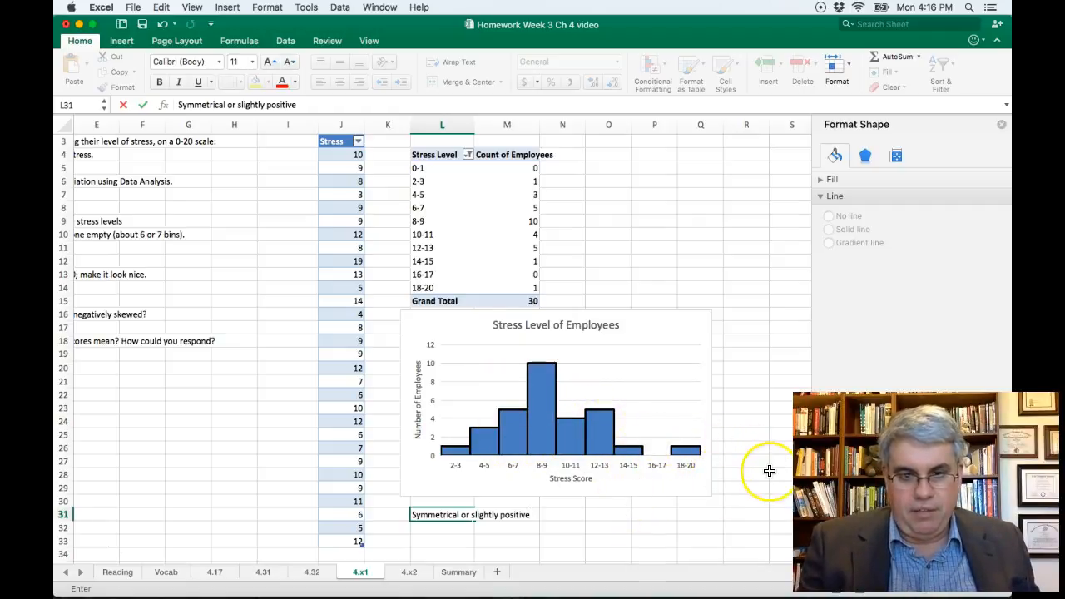
pyautogui.press('Return')
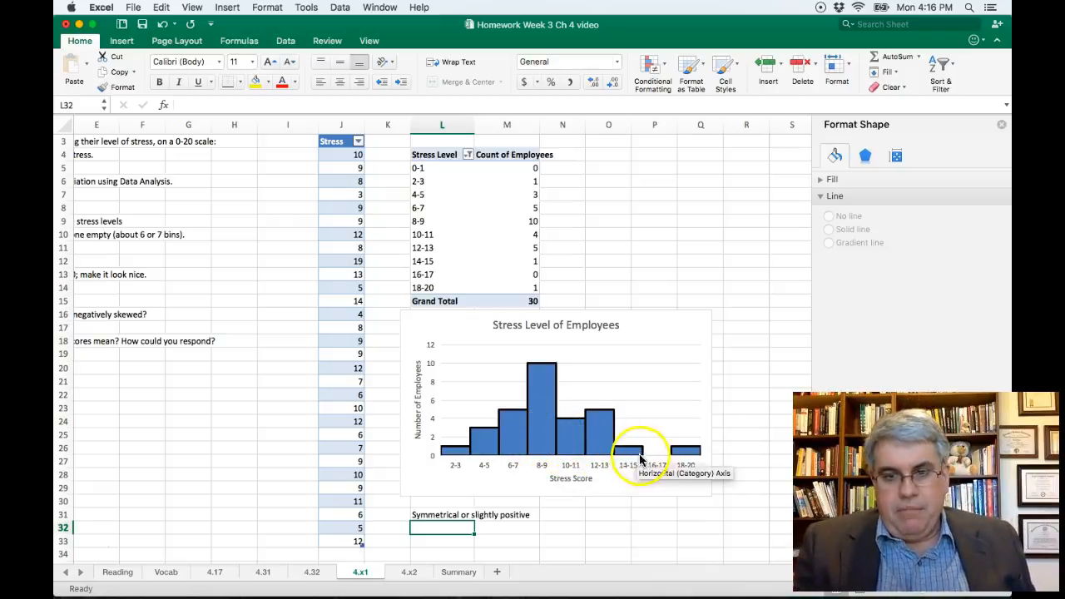
pyautogui.click(704, 472)
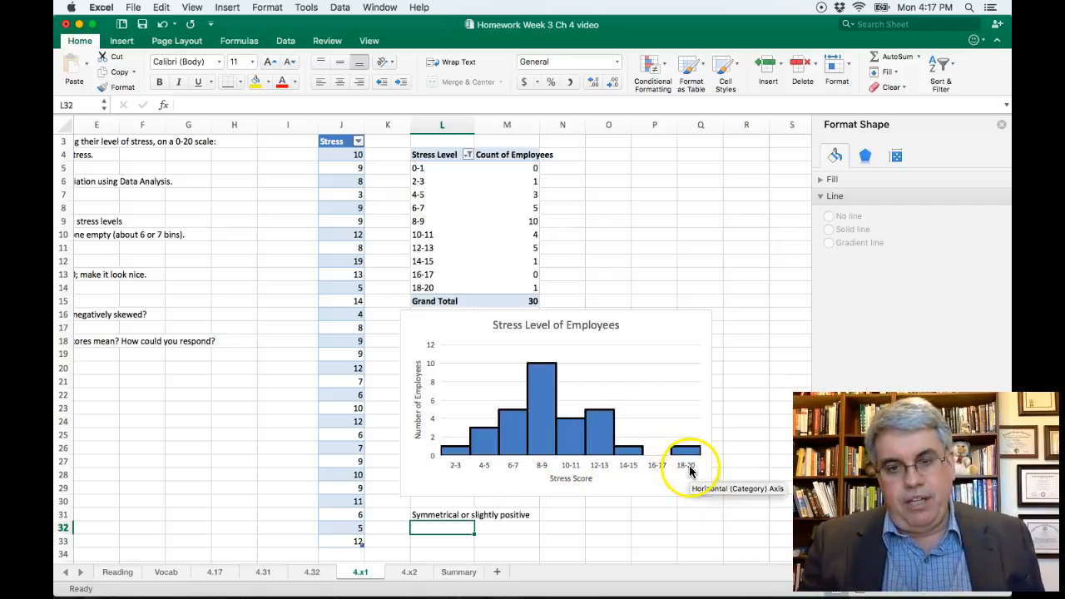
pyautogui.click(624, 476)
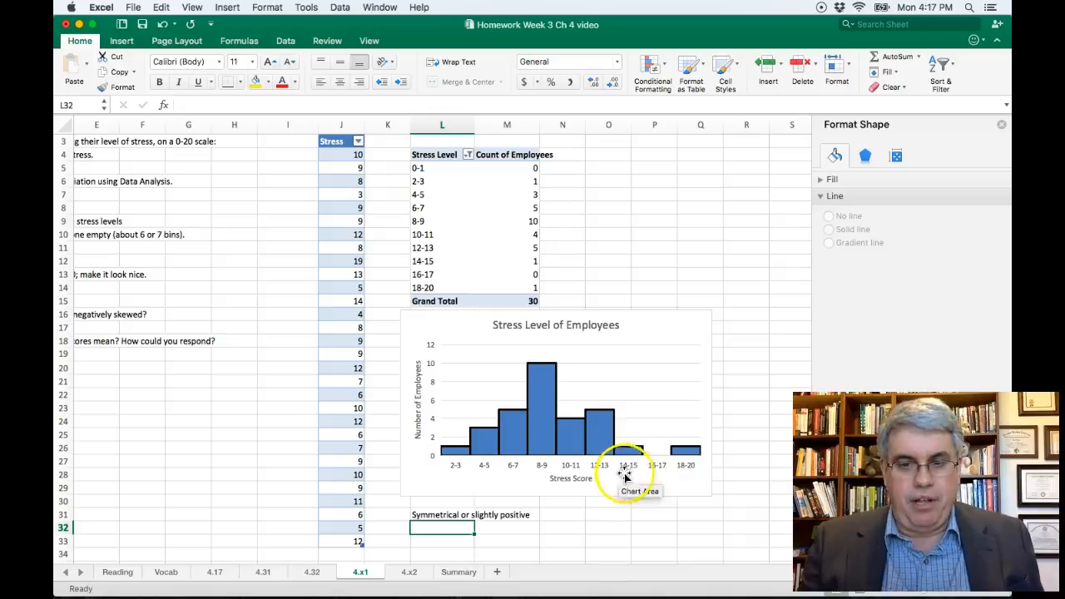